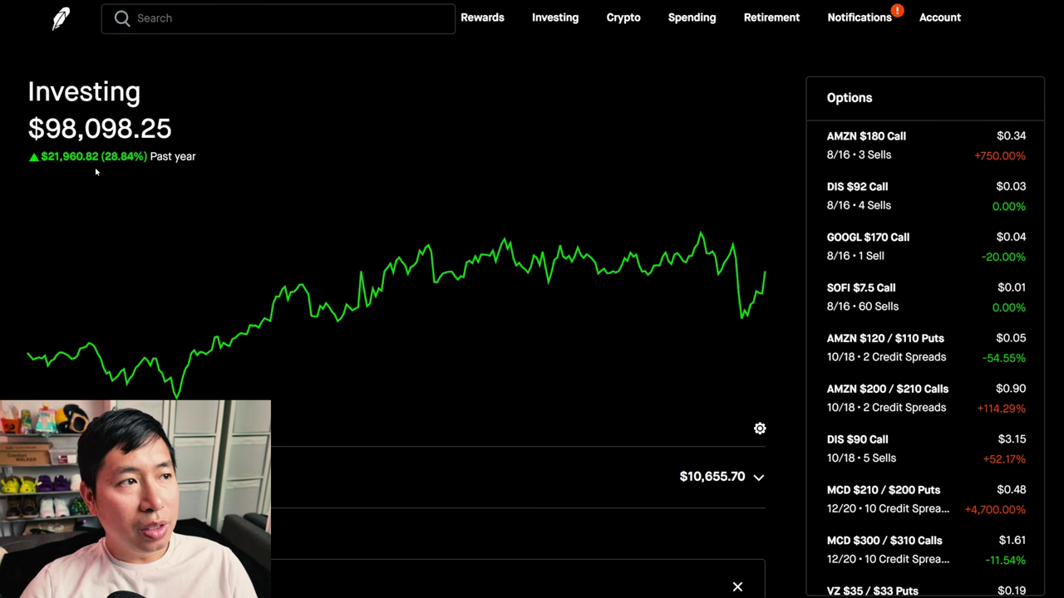
# - Switch the portfolio chart from YTD to 1D, then open the AMZN $180 Call position
pyautogui.click(125, 420)
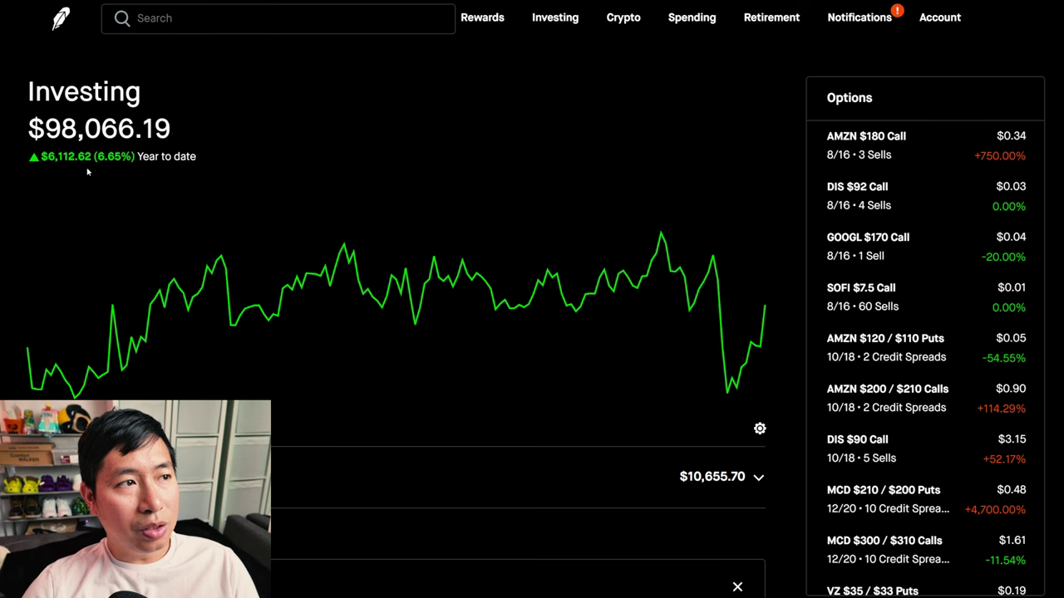
pyautogui.click(40, 420)
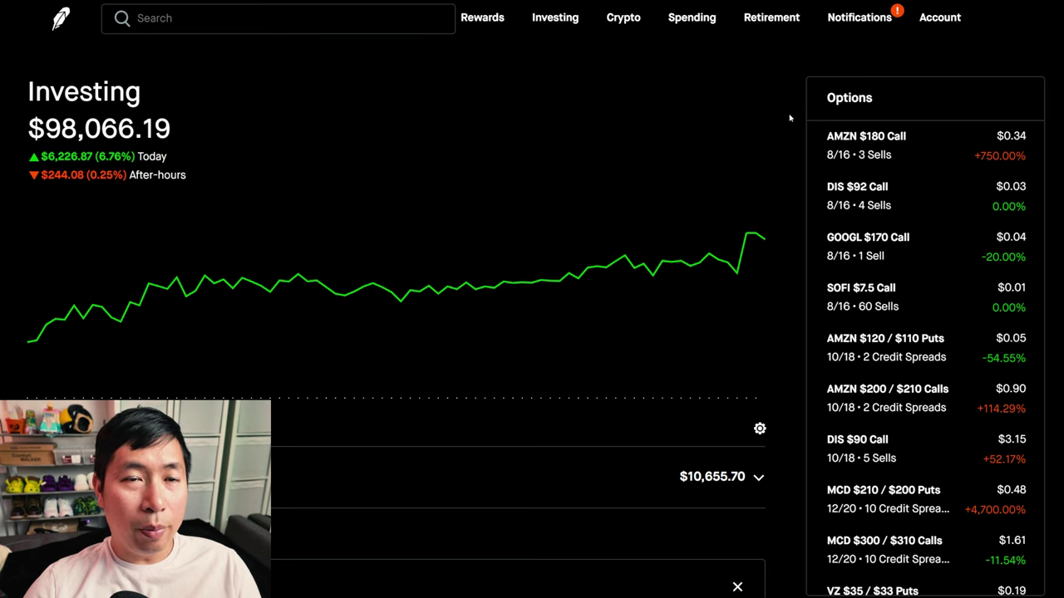
pyautogui.click(864, 143)
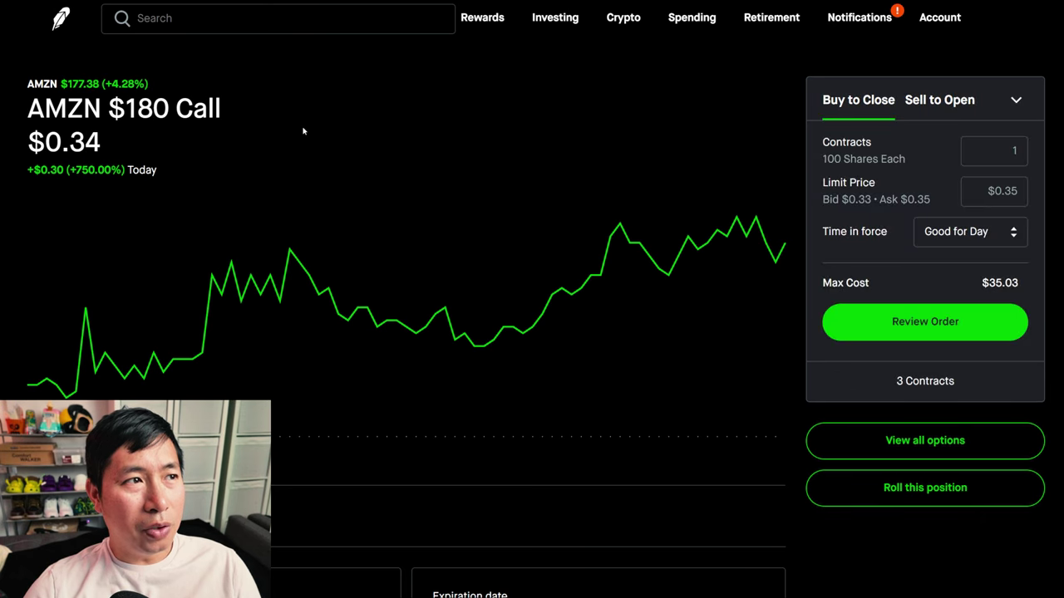
pyautogui.scroll(-5, 611, 165)
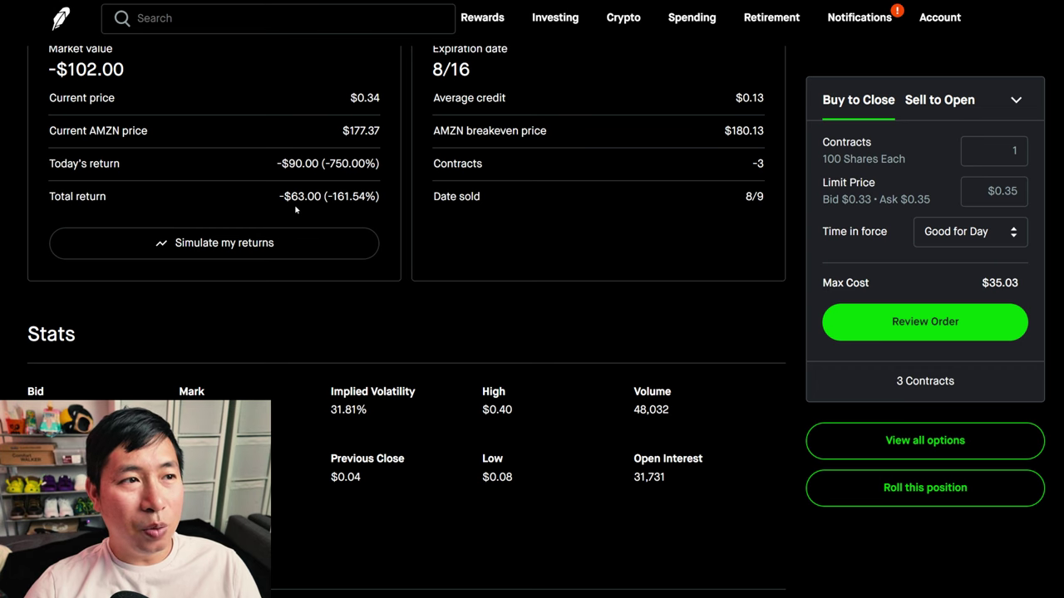
pyautogui.click(67, 22)
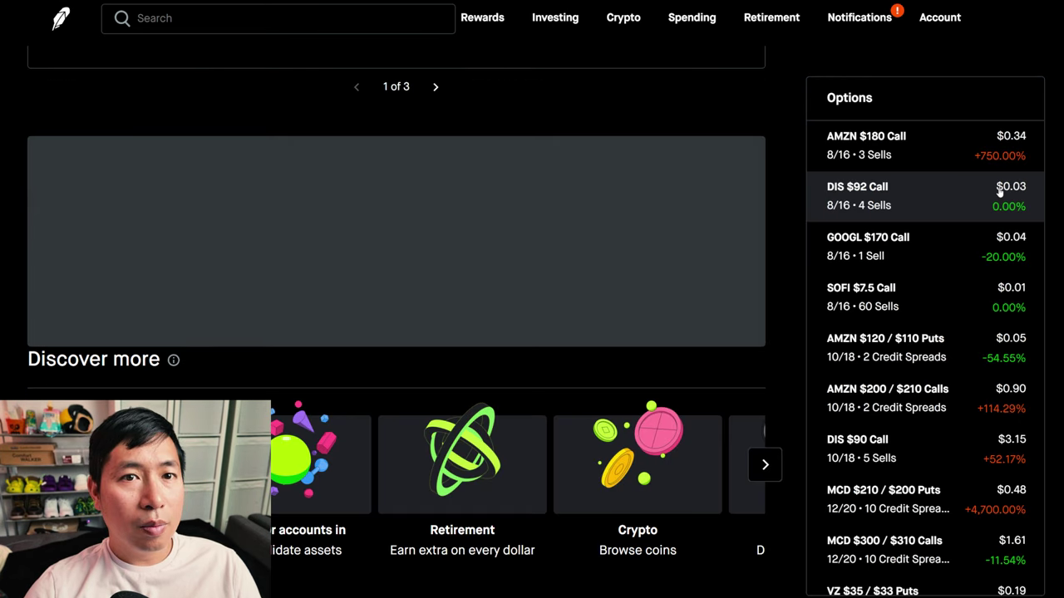
pyautogui.click(941, 197)
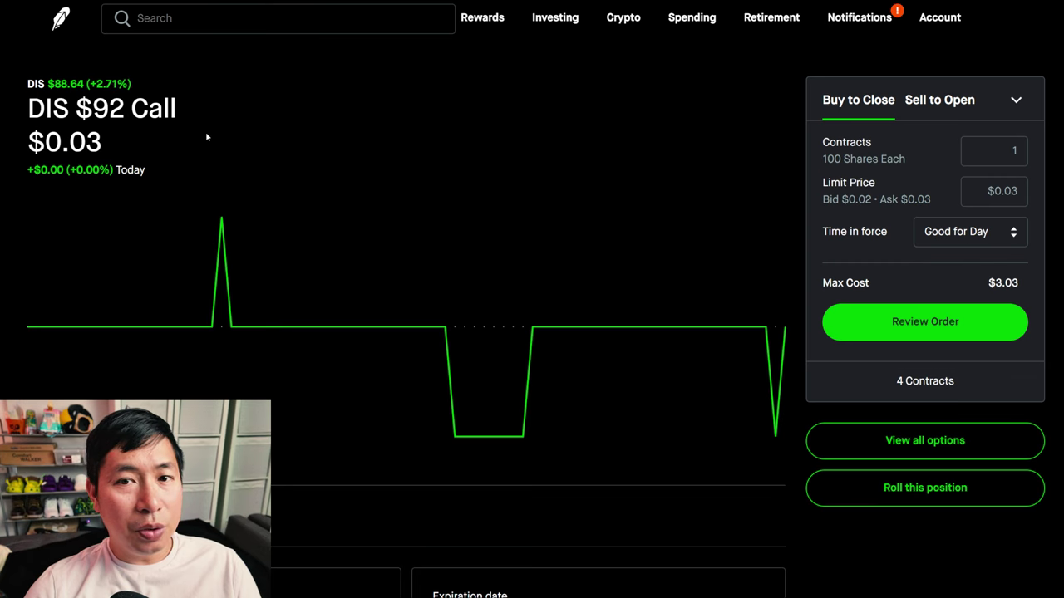
pyautogui.scroll(-5, 498, 183)
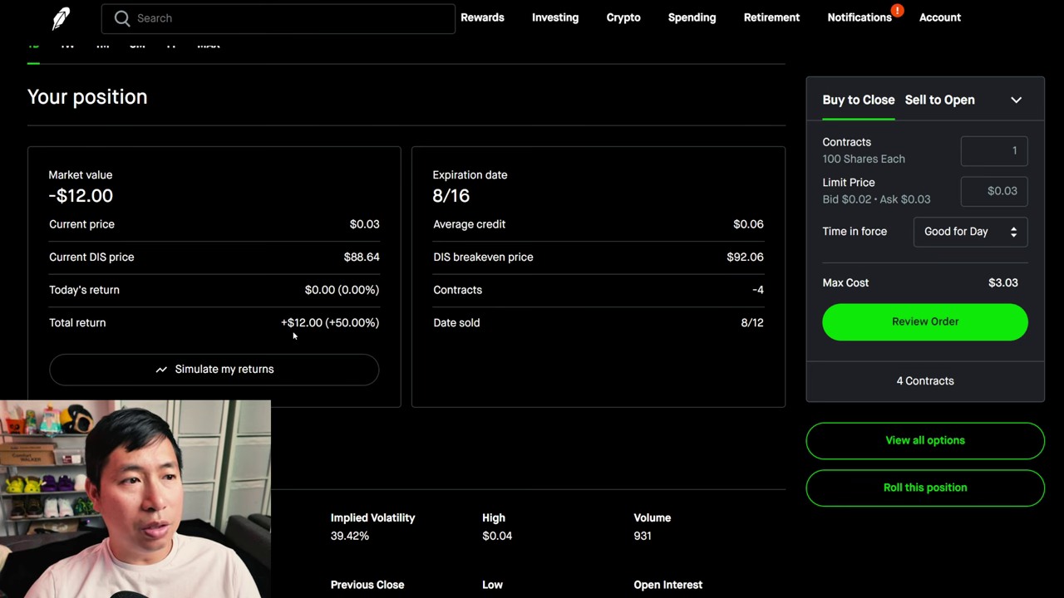
pyautogui.click(60, 17)
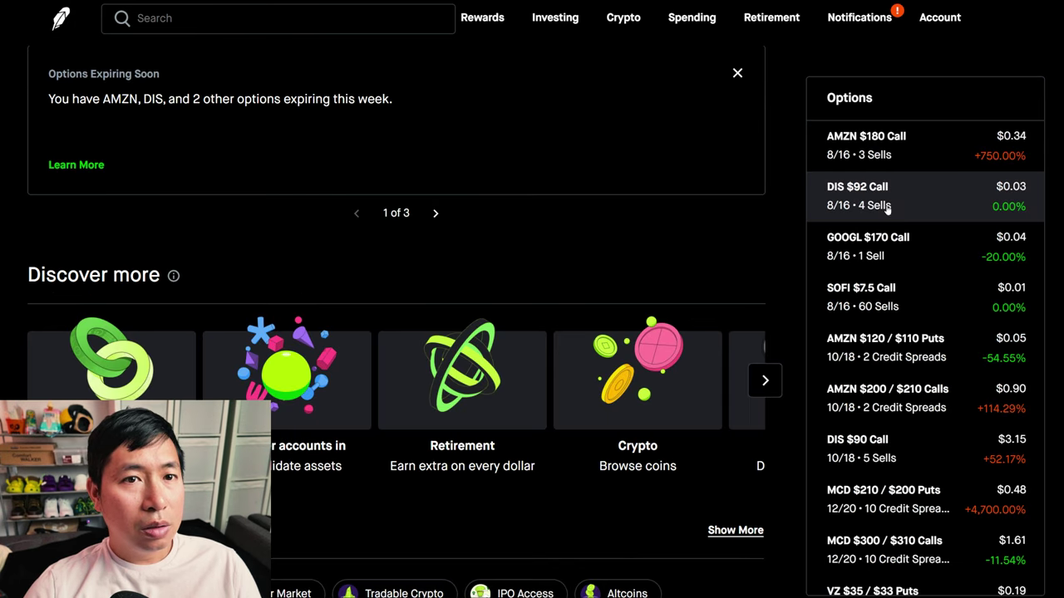
pyautogui.click(886, 246)
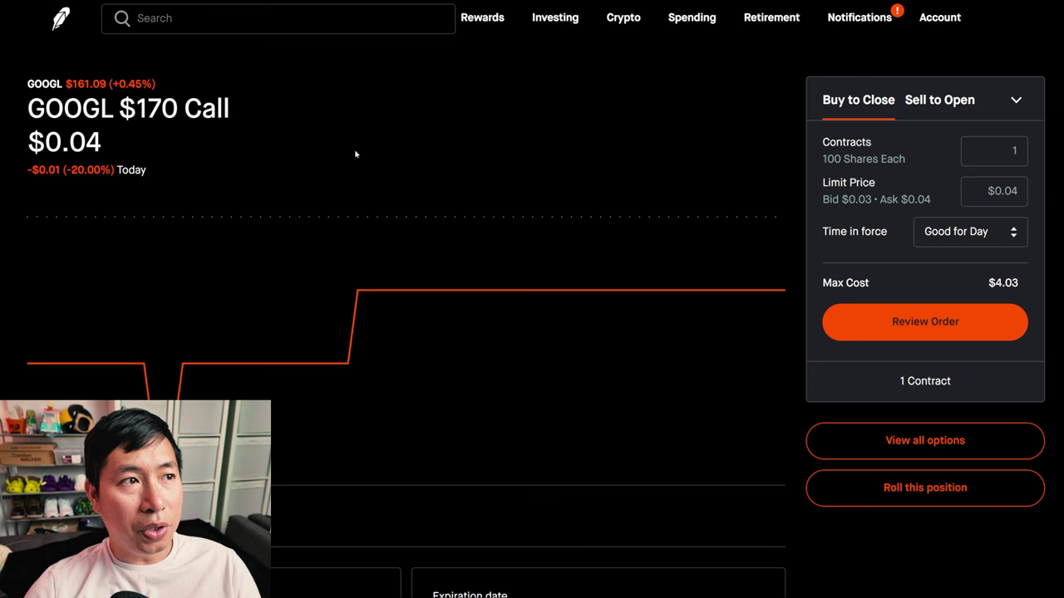
pyautogui.scroll(-6, 649, 199)
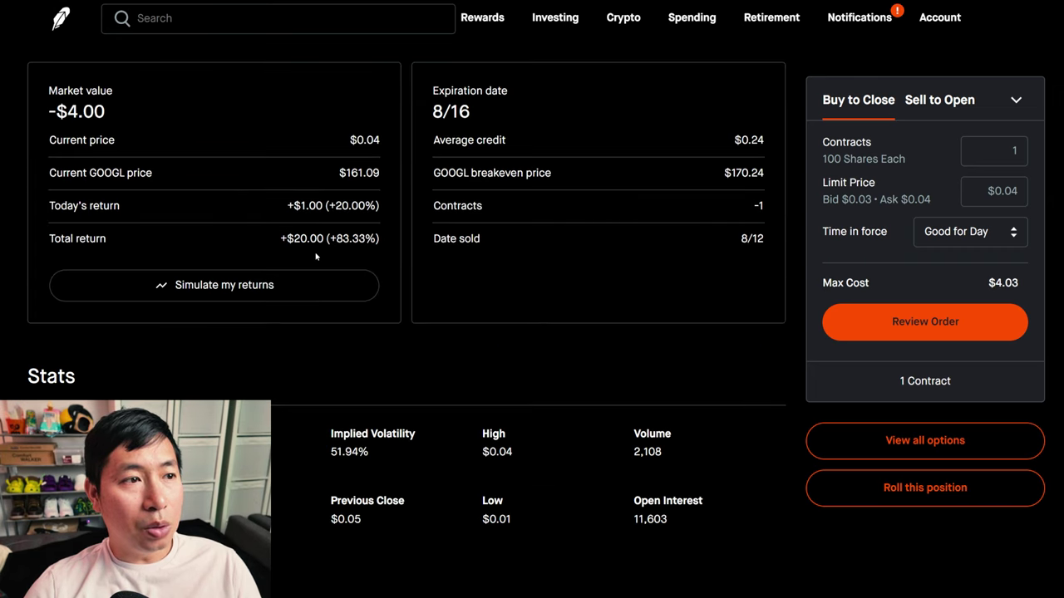
pyautogui.click(61, 17)
pyautogui.click(919, 290)
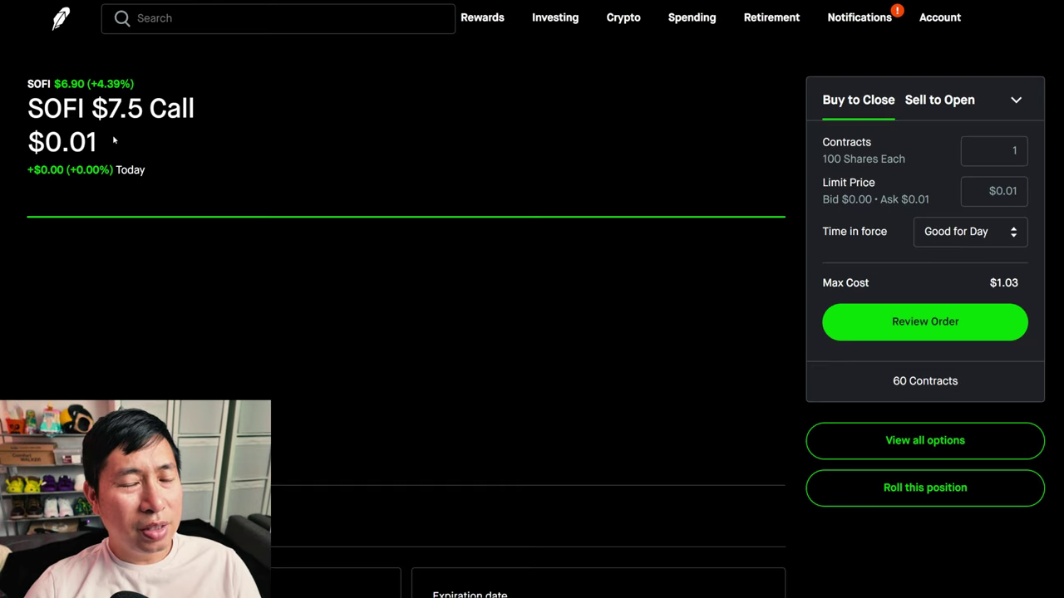
pyautogui.scroll(-6, 498, 132)
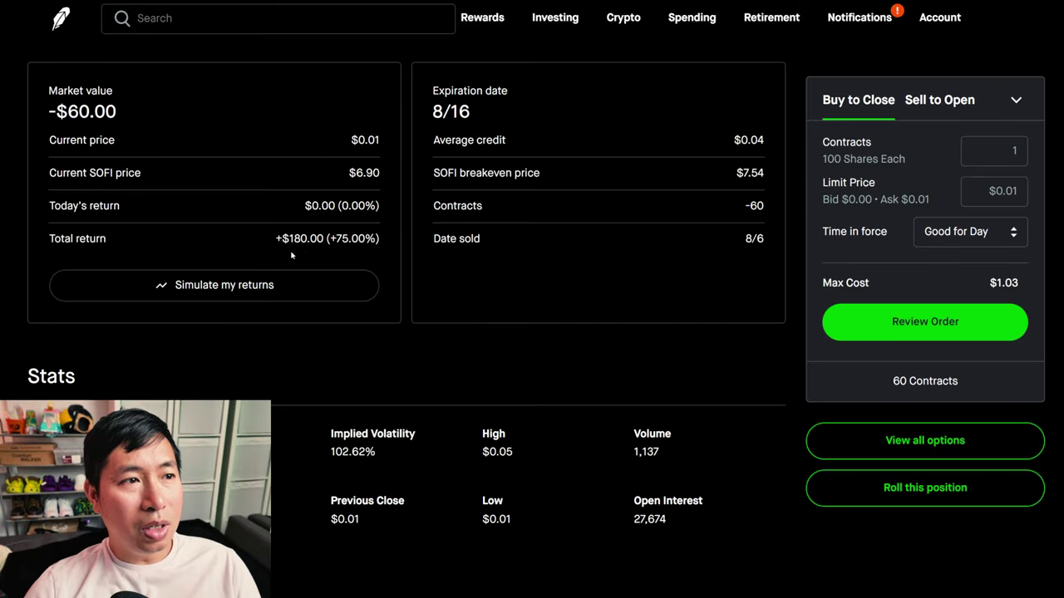
pyautogui.click(61, 16)
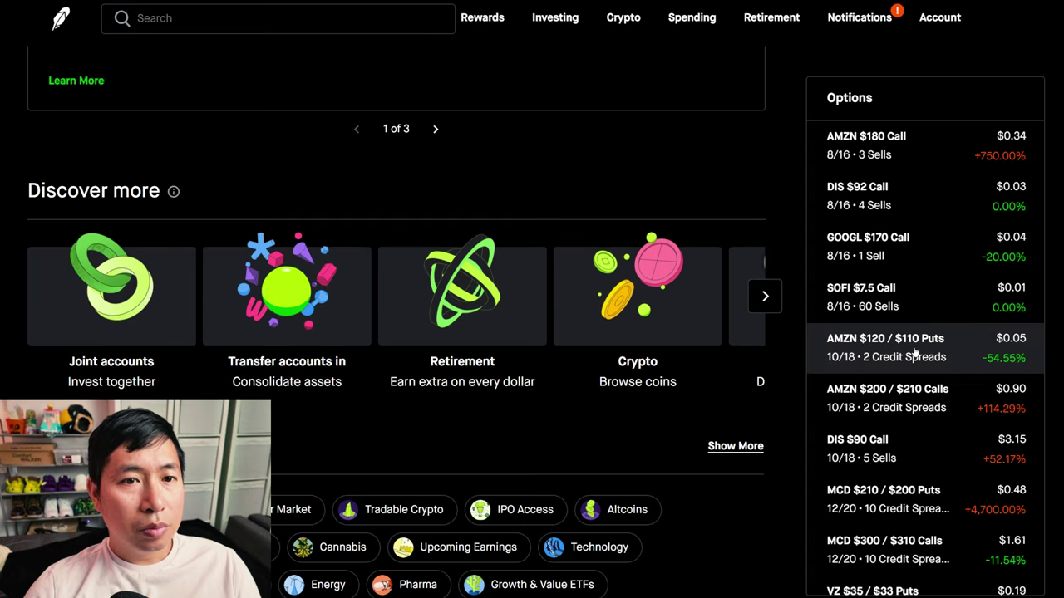
pyautogui.click(916, 350)
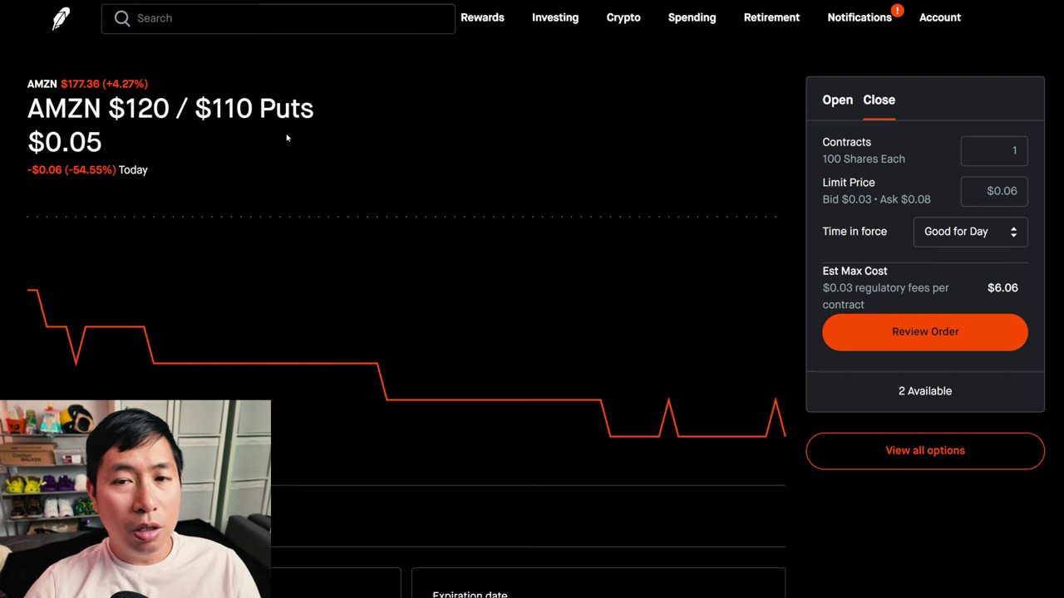
pyautogui.scroll(-3, 599, 209)
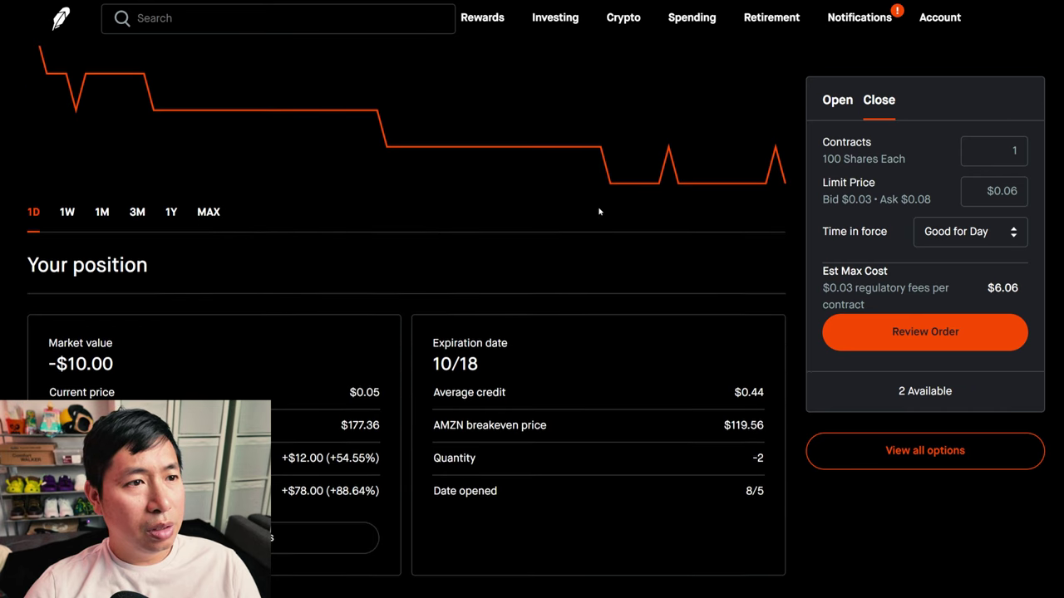
pyautogui.scroll(-2, 582, 205)
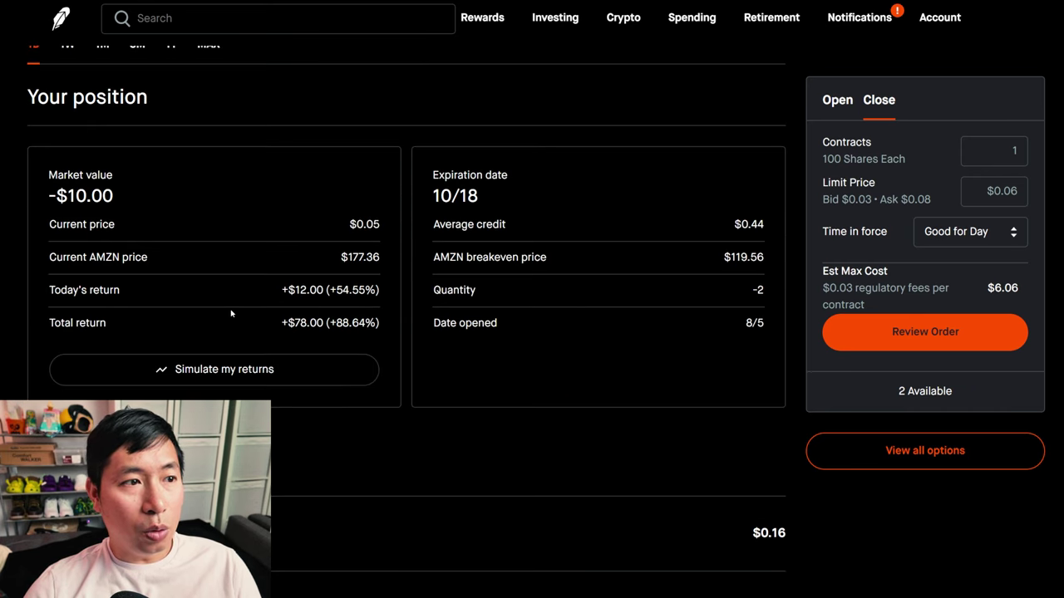
pyautogui.click(63, 18)
pyautogui.click(895, 362)
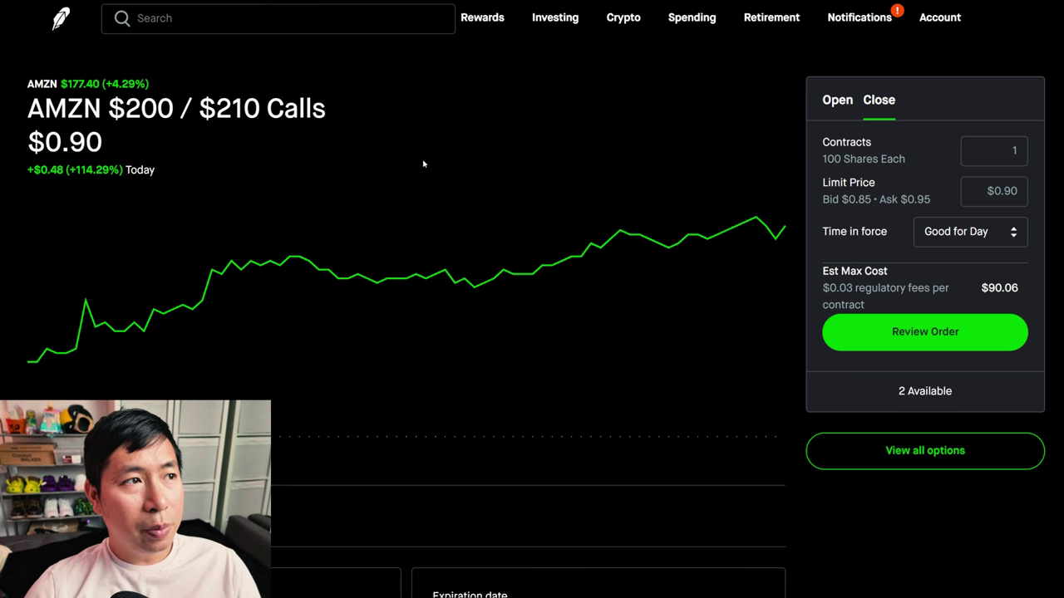
pyautogui.scroll(-3, 419, 156)
pyautogui.scroll(-2, 454, 199)
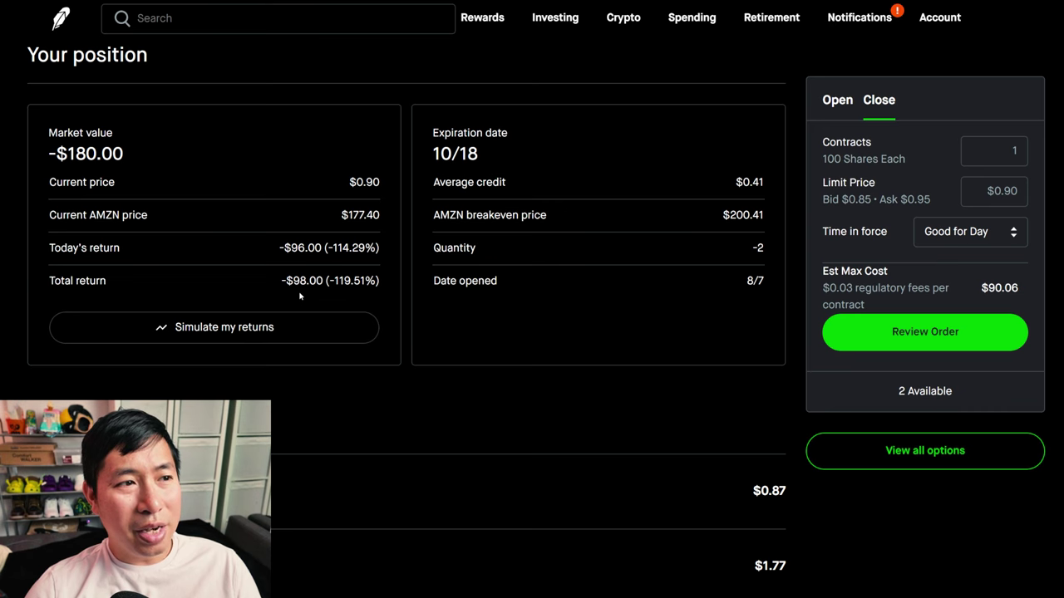
pyautogui.click(65, 20)
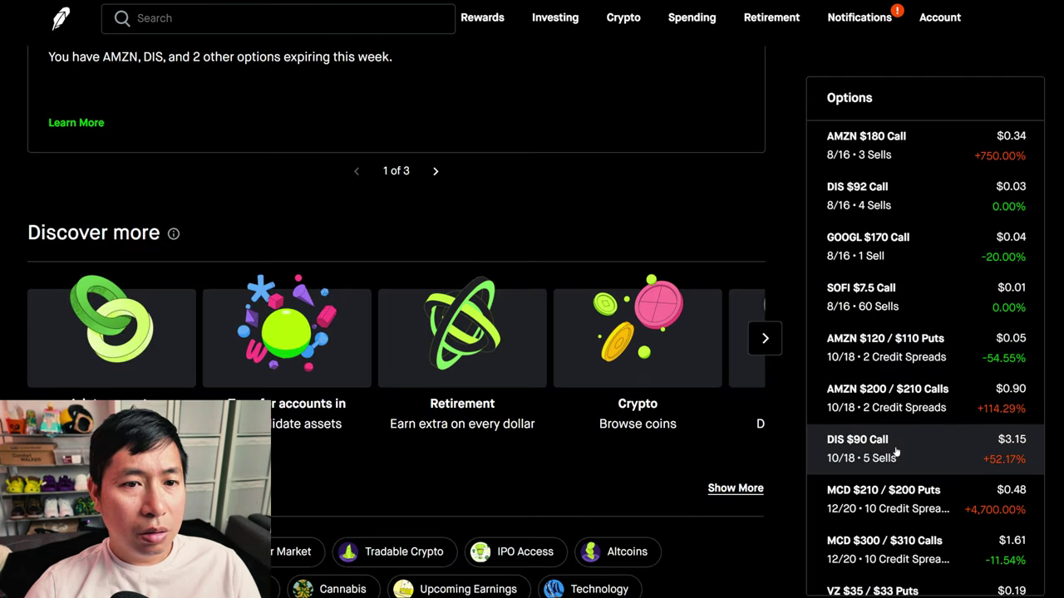
pyautogui.click(896, 452)
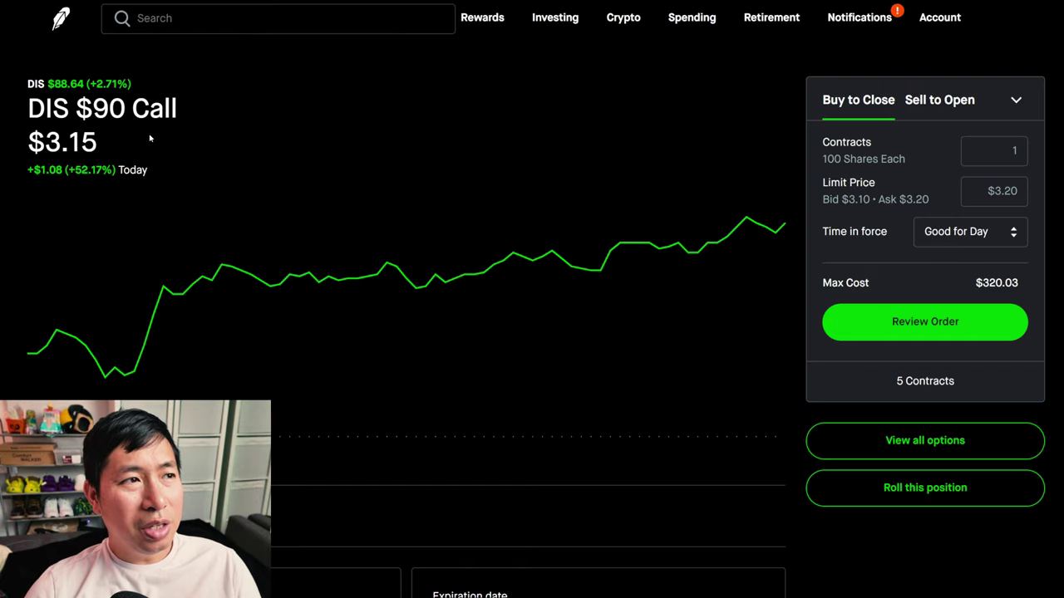
pyautogui.scroll(-3, 498, 171)
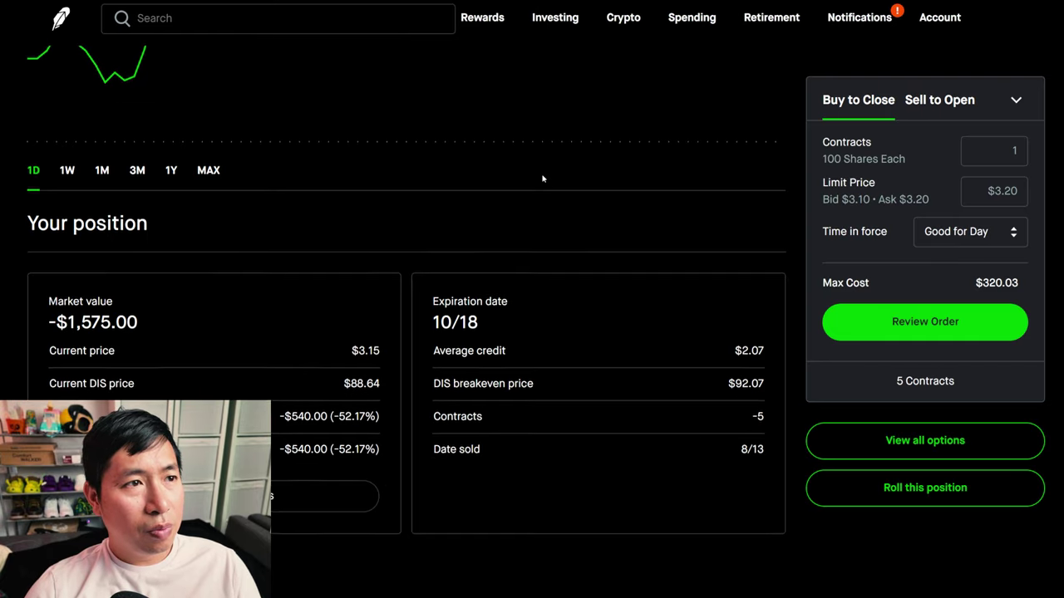
pyautogui.scroll(-3, 542, 176)
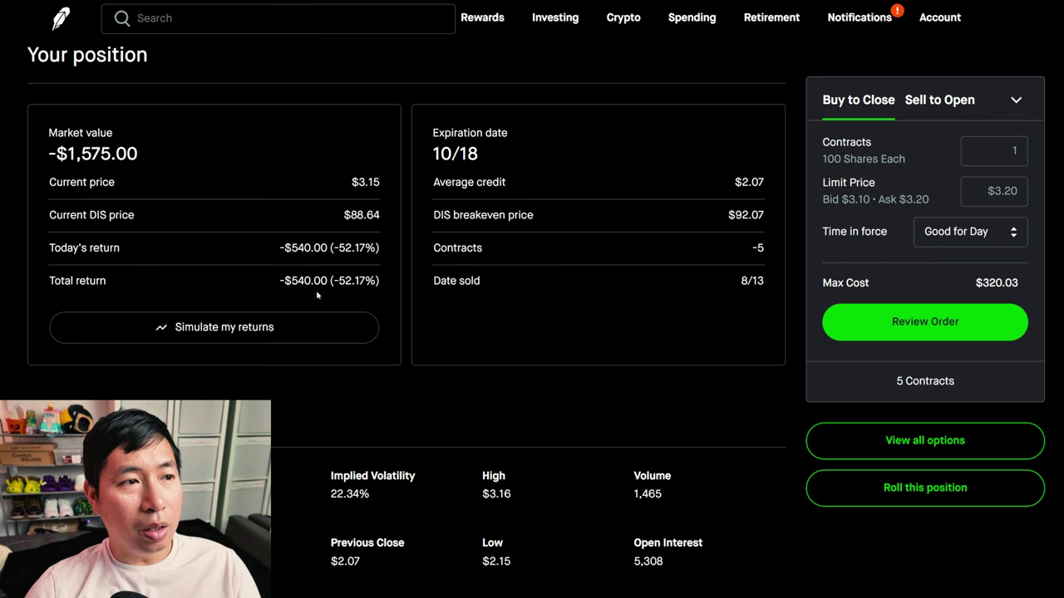
pyautogui.click(60, 18)
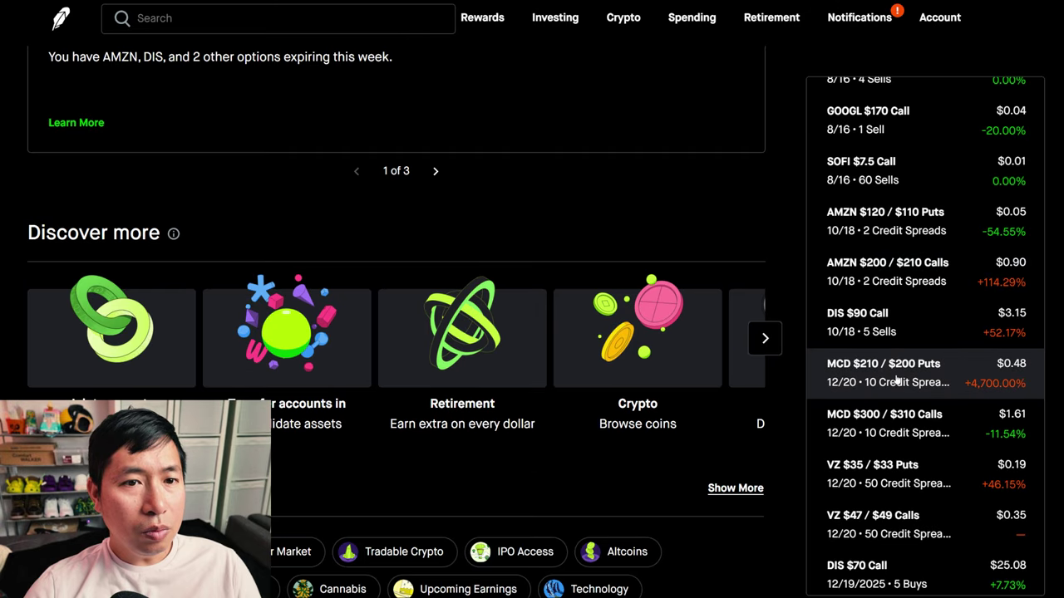
# - Review the MCD $210/$200 Puts and MCD $300/$310 Calls spread positions
pyautogui.click(895, 376)
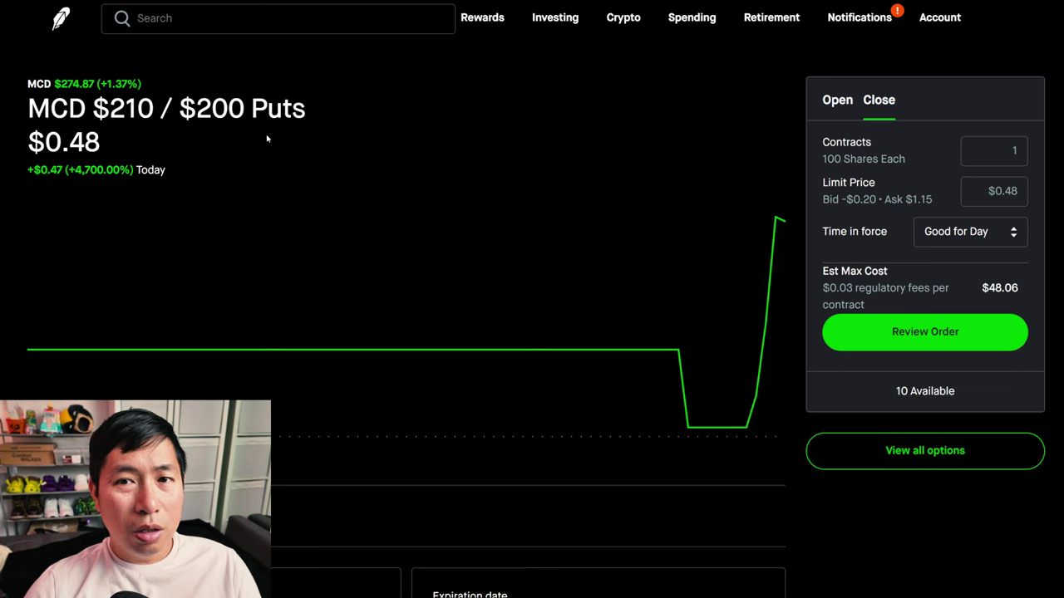
pyautogui.scroll(-3, 607, 208)
pyautogui.scroll(-3, 583, 196)
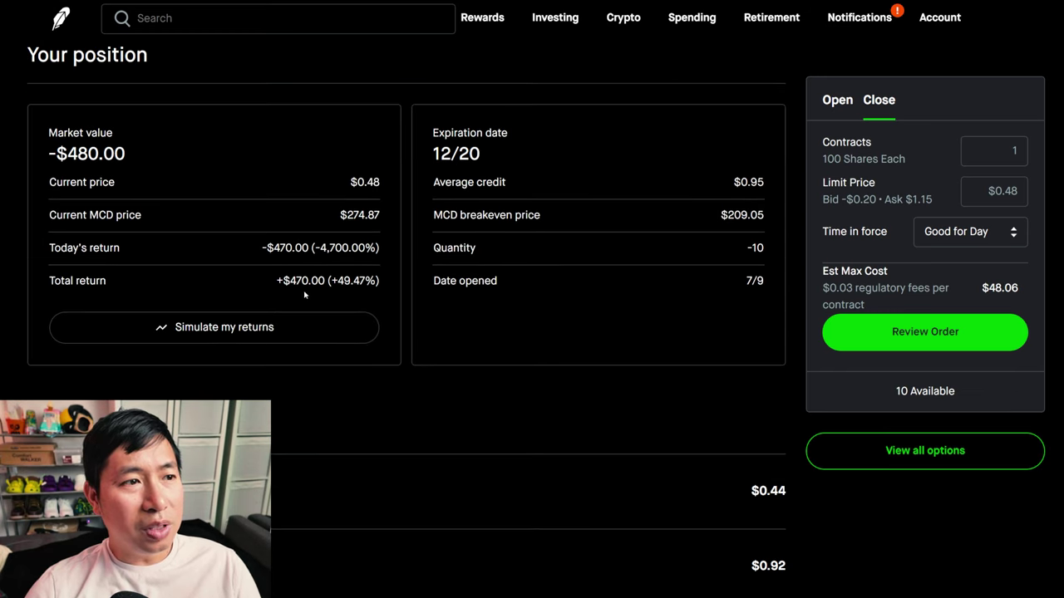
pyautogui.click(63, 25)
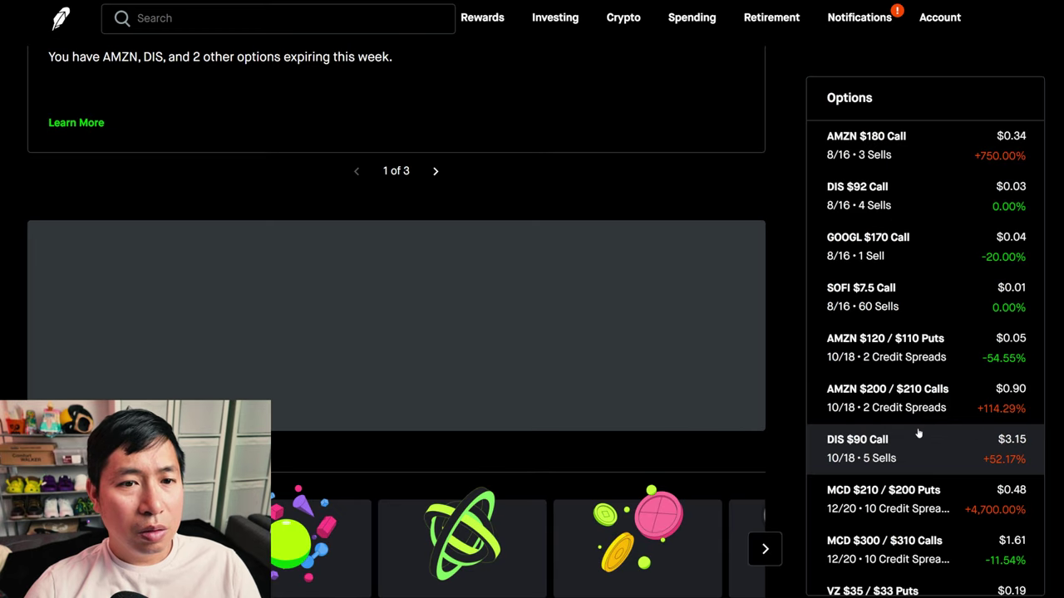
pyautogui.scroll(-2, 919, 435)
pyautogui.click(902, 423)
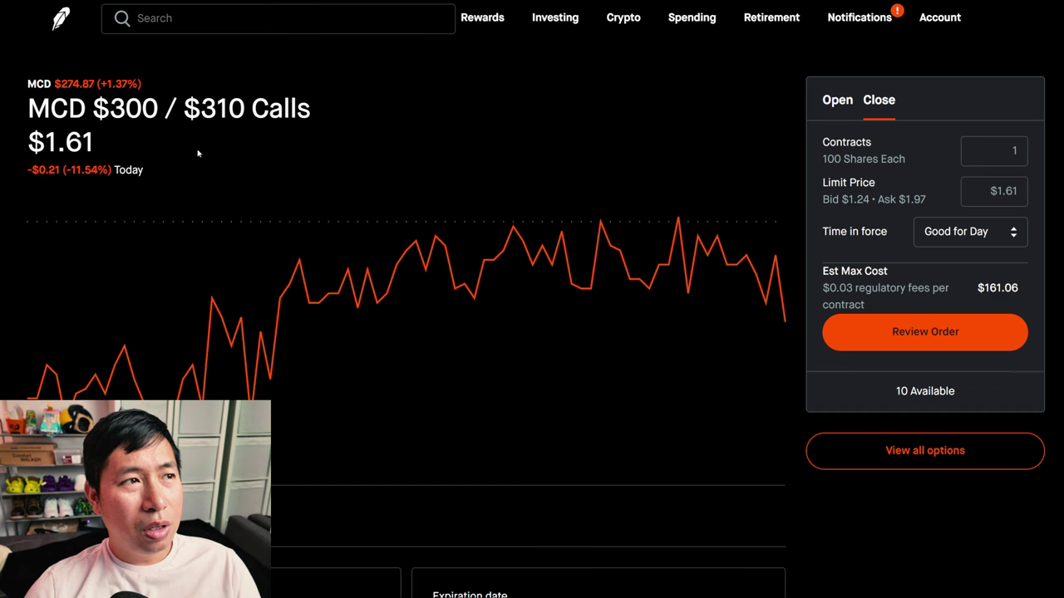
pyautogui.scroll(-6, 617, 174)
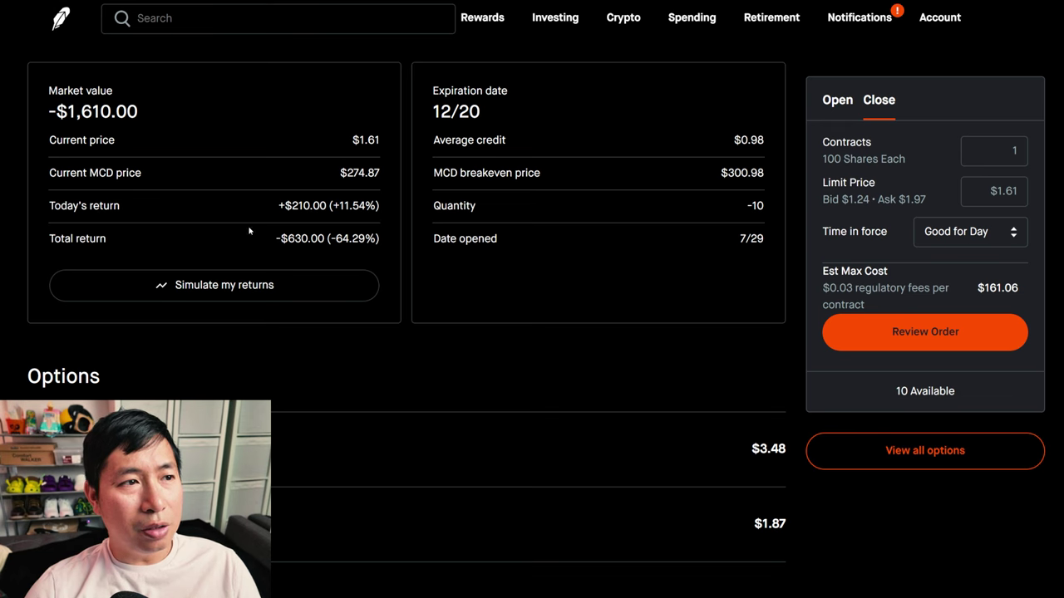
# - Review the VZ $35/$33 Puts and VZ $47/$49 Calls position details
pyautogui.click(64, 19)
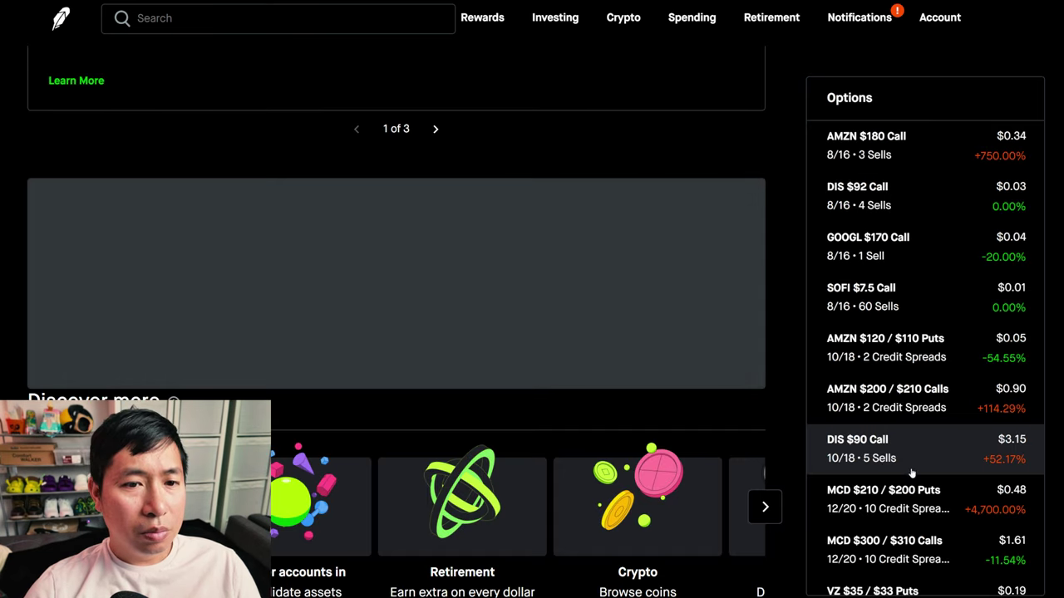
pyautogui.scroll(-3, 911, 471)
pyautogui.click(898, 471)
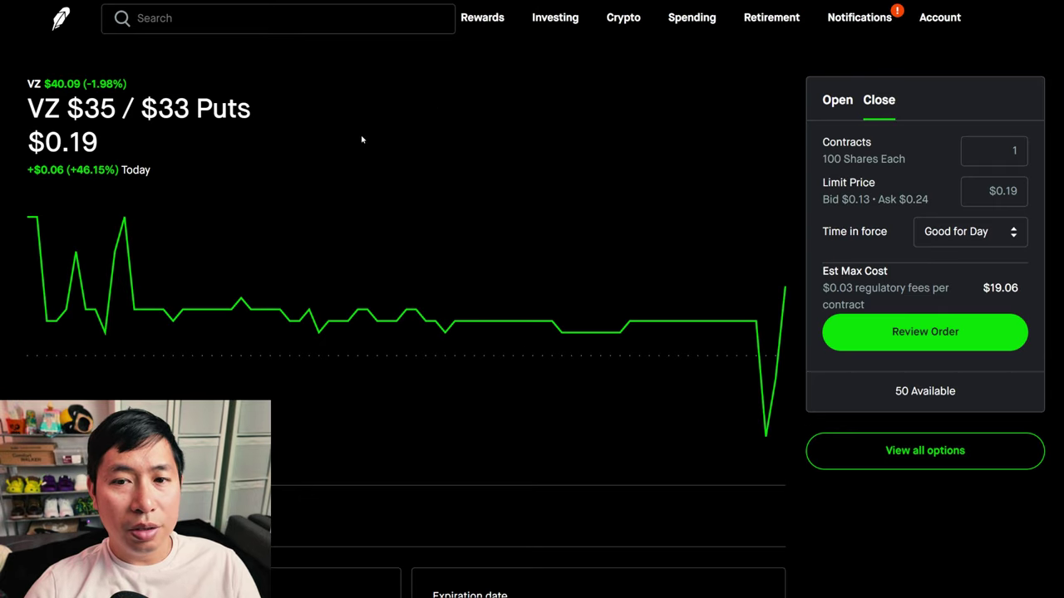
pyautogui.scroll(-5, 432, 183)
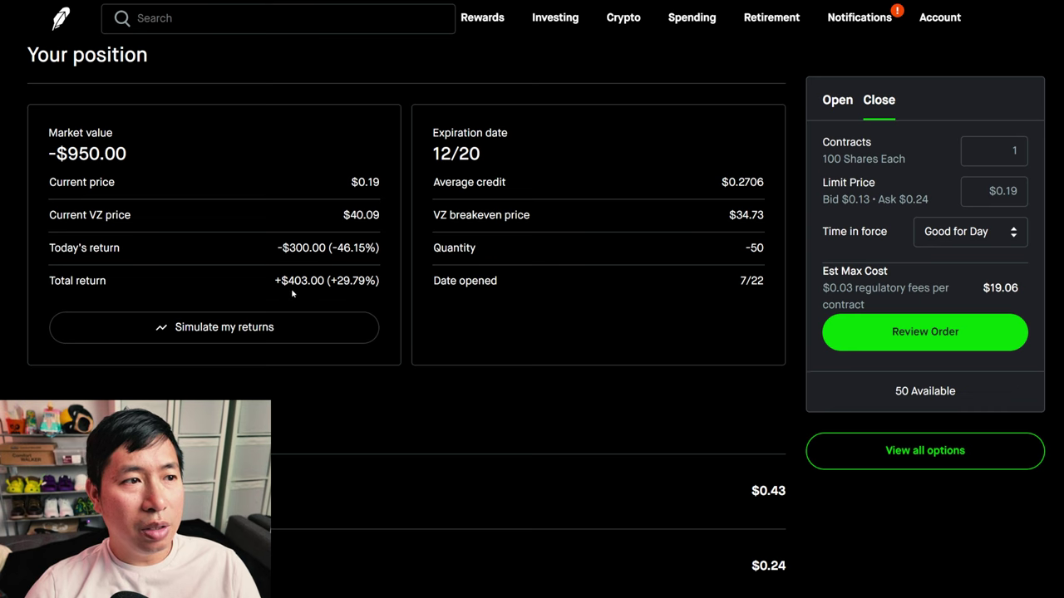
pyautogui.click(63, 18)
pyautogui.scroll(-3, 899, 438)
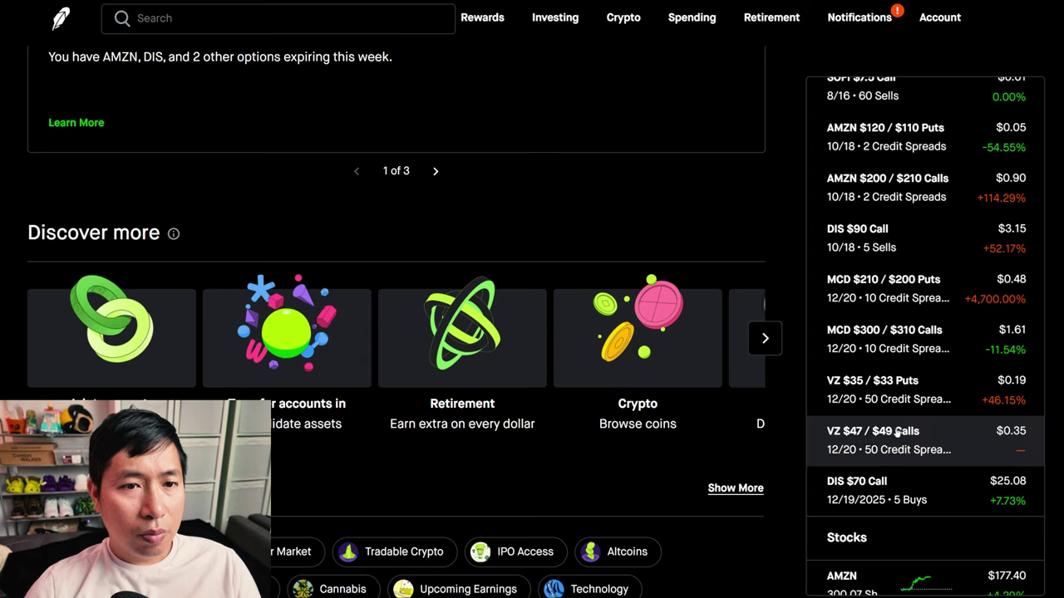
pyautogui.click(898, 433)
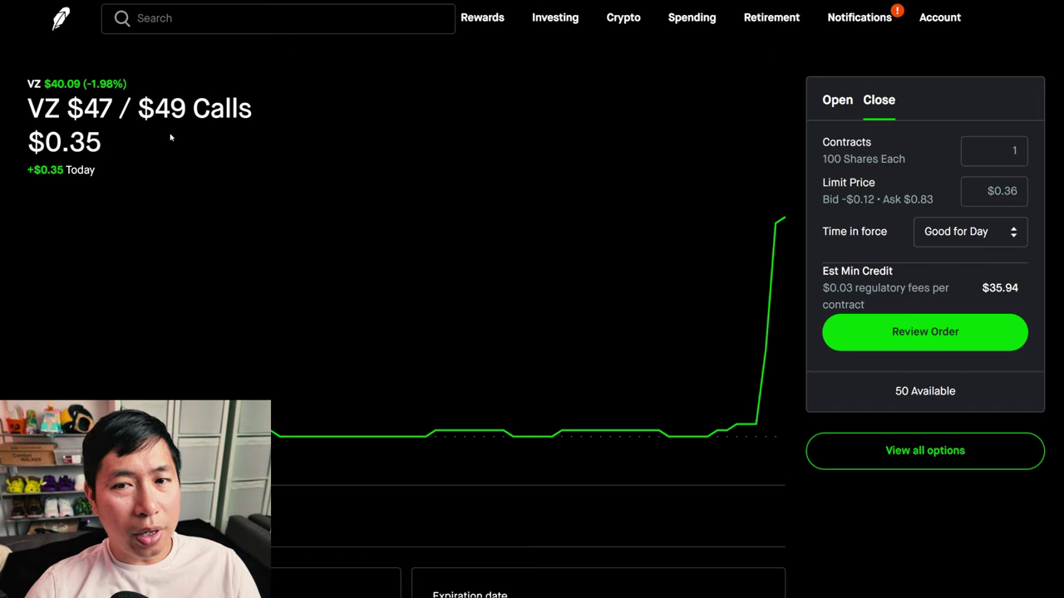
pyautogui.moveTo(563, 332)
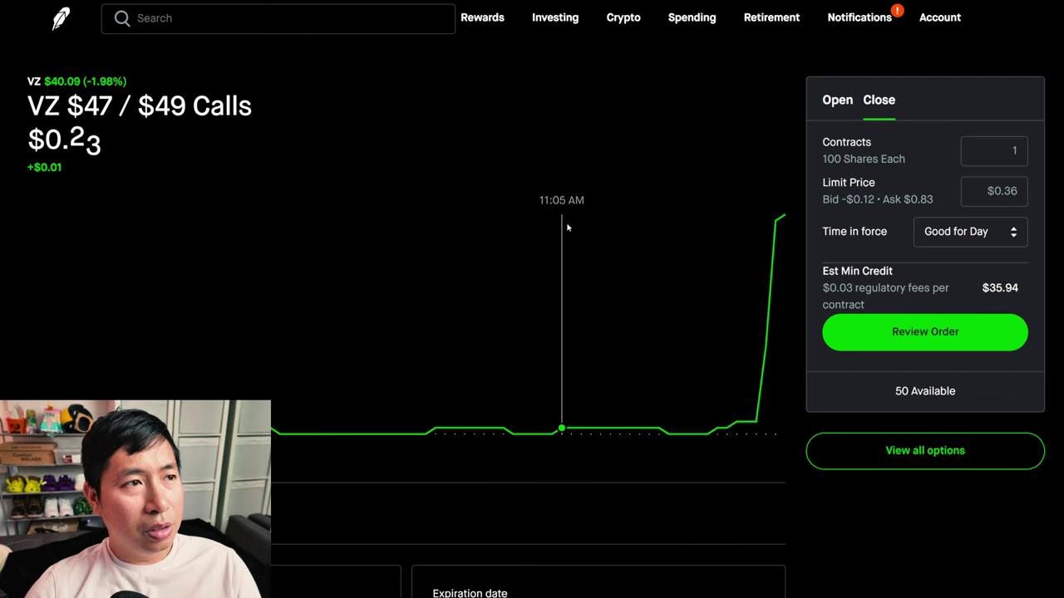
pyautogui.scroll(-5, 568, 227)
pyautogui.scroll(-1, 565, 230)
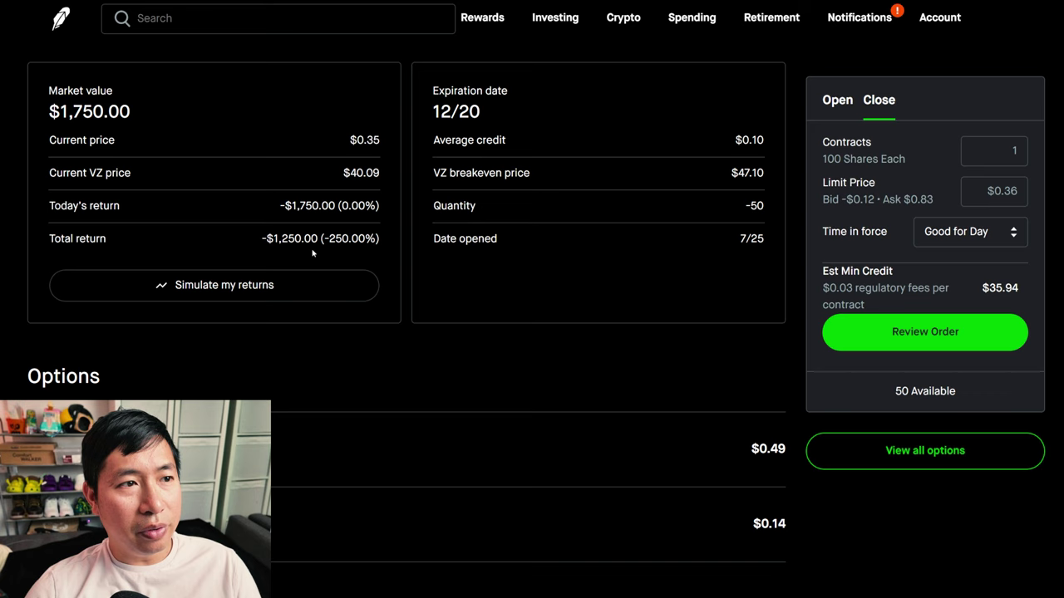
# - Return home and review the DIS $70 Call position details
pyautogui.click(62, 19)
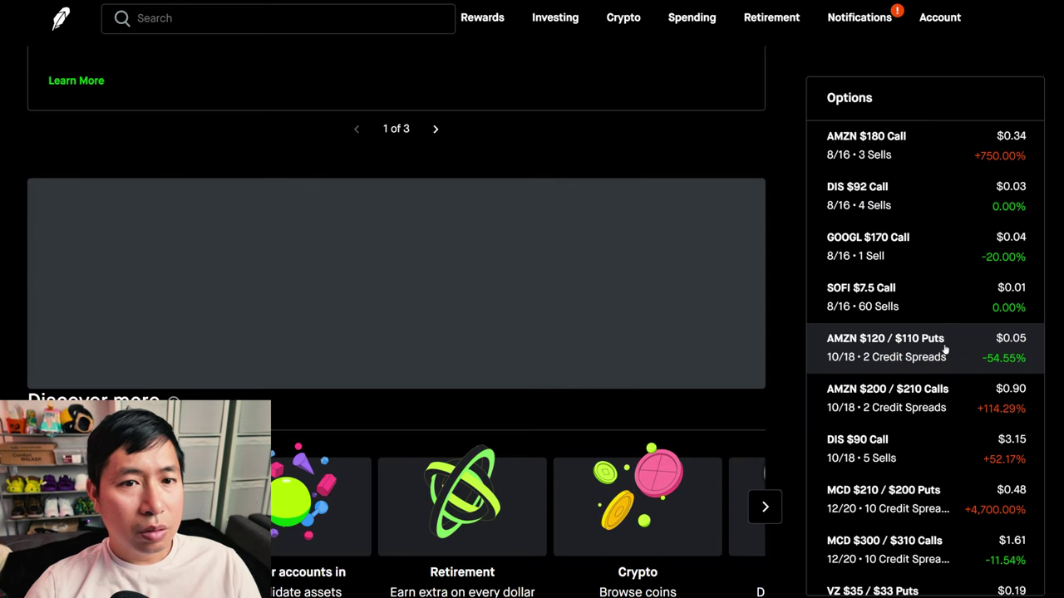
pyautogui.scroll(-3, 943, 351)
pyautogui.scroll(-1, 917, 353)
pyautogui.click(880, 443)
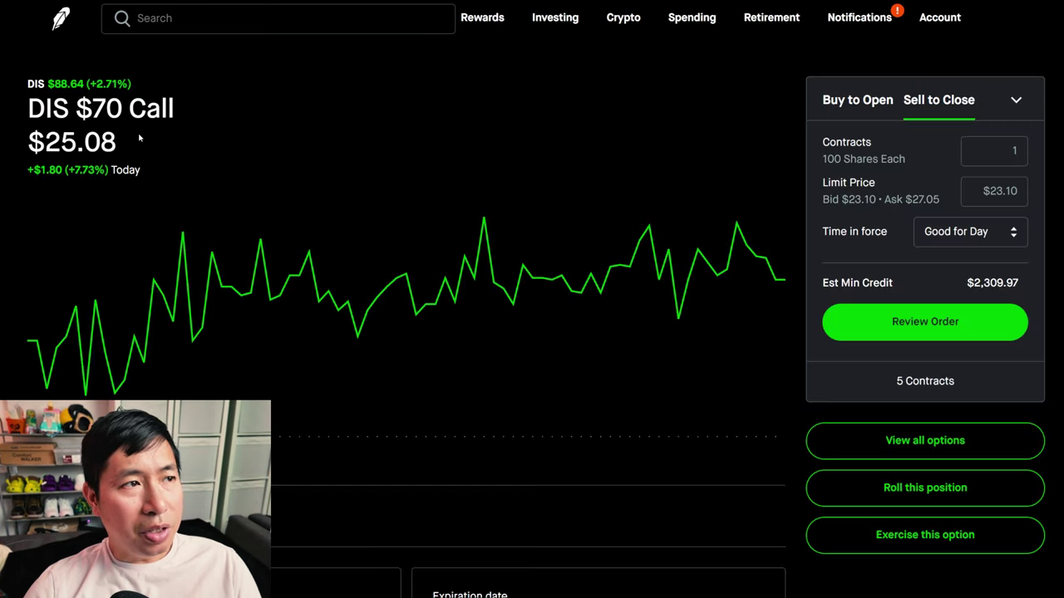
pyautogui.scroll(-4, 600, 152)
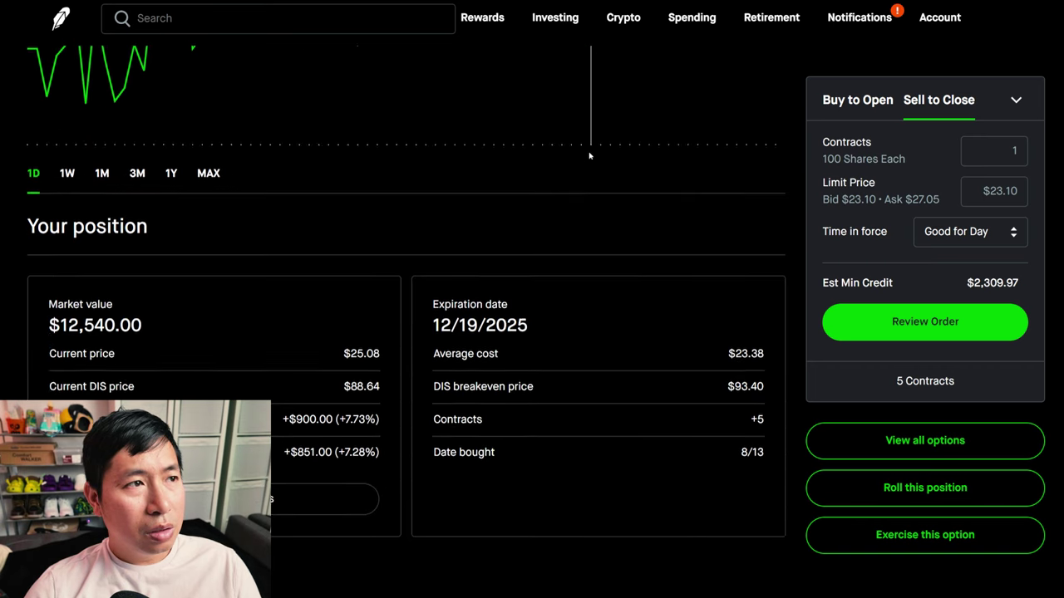
pyautogui.scroll(-3, 582, 157)
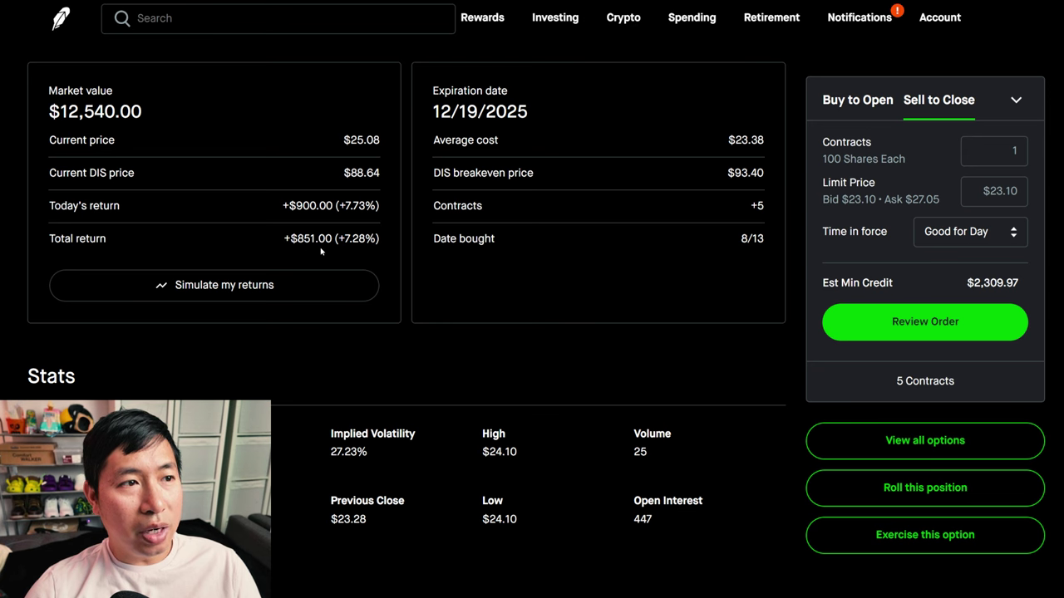
pyautogui.click(61, 18)
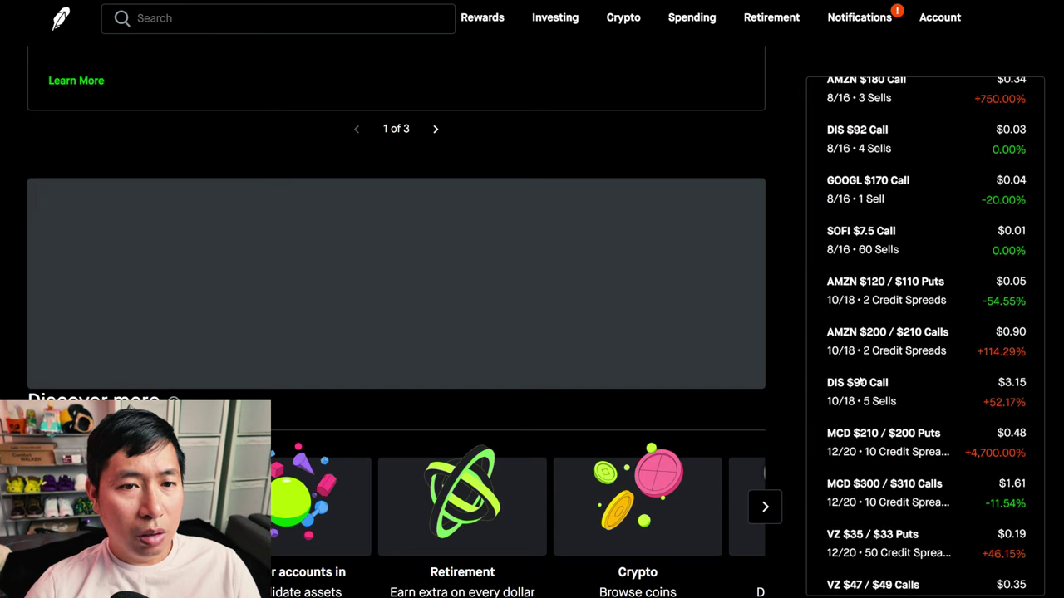
pyautogui.scroll(-3, 881, 378)
pyautogui.scroll(-3, 880, 378)
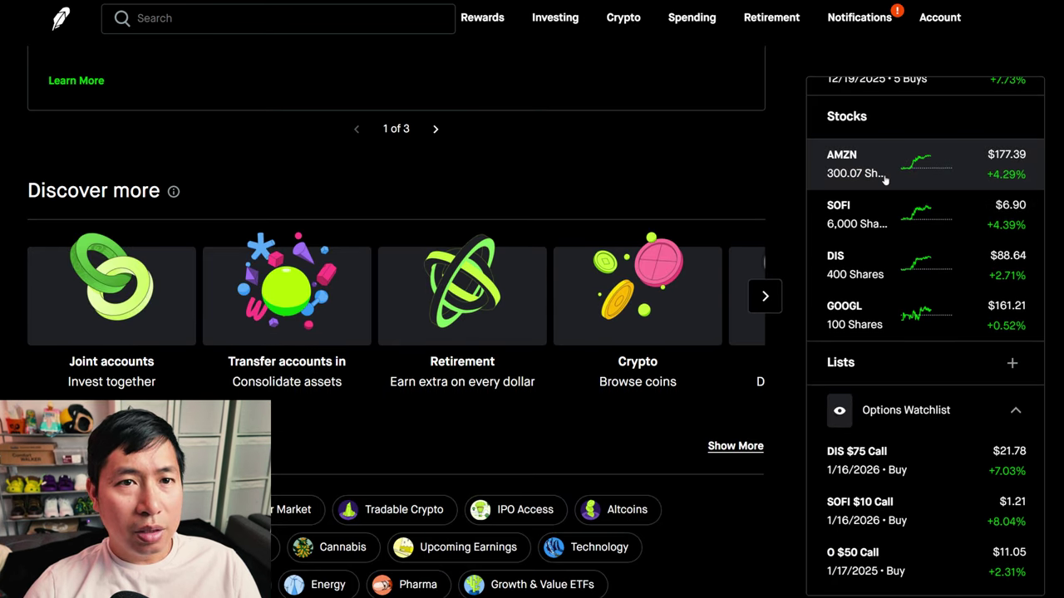
pyautogui.click(885, 179)
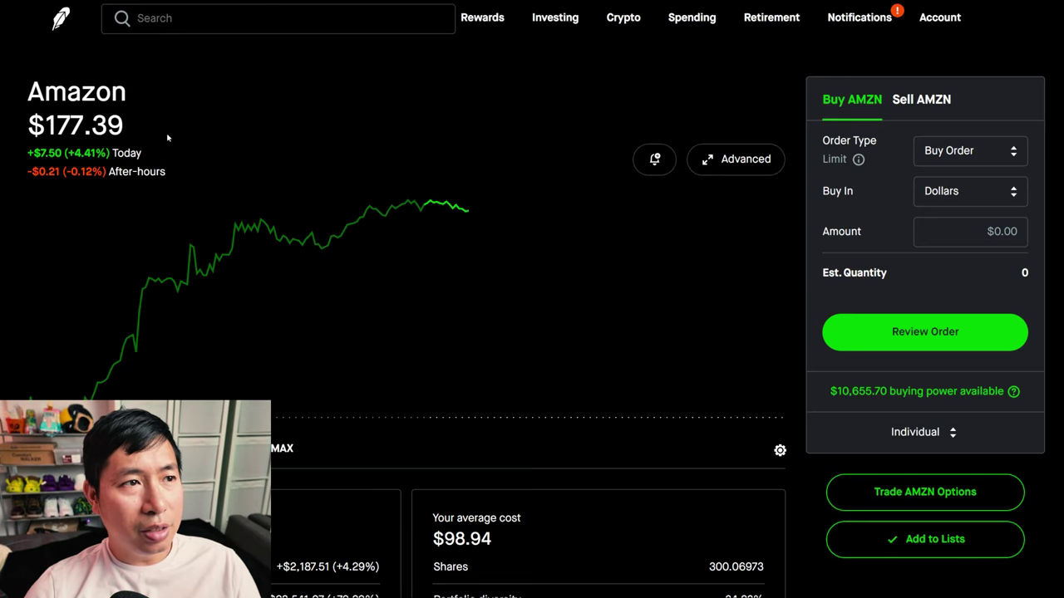
pyautogui.scroll(-5, 521, 149)
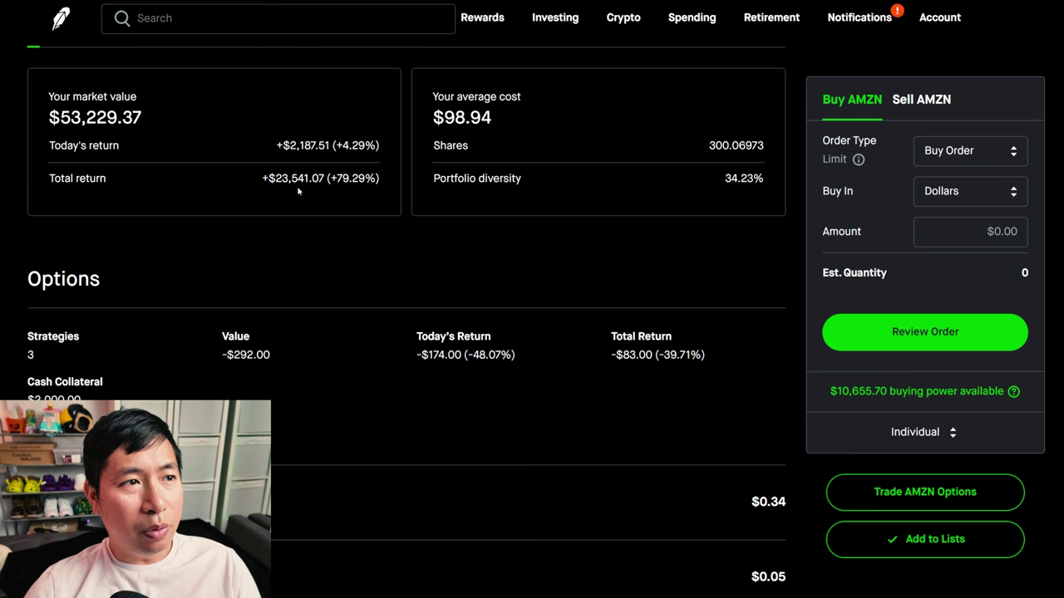
pyautogui.click(60, 18)
pyautogui.scroll(-3, 886, 394)
pyautogui.scroll(-4, 886, 394)
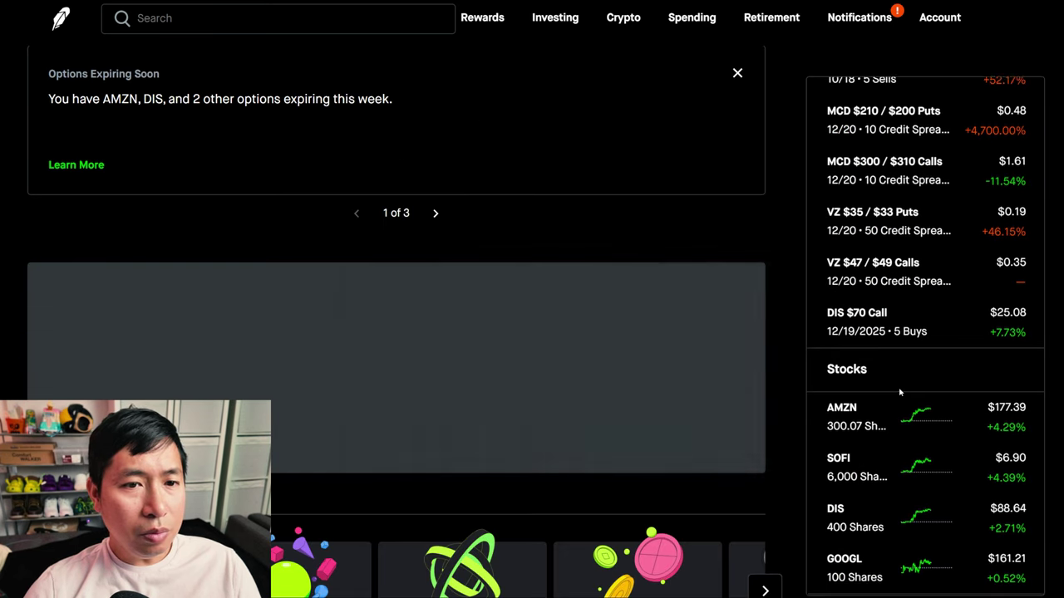
pyautogui.scroll(-2, 886, 394)
pyautogui.click(870, 348)
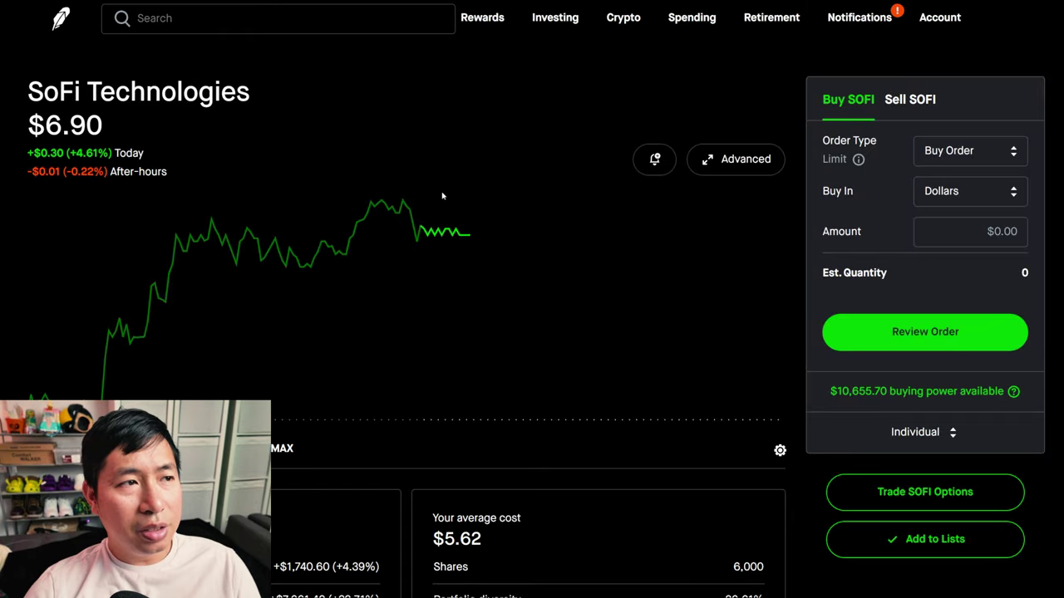
pyautogui.scroll(-3, 565, 208)
pyautogui.scroll(-2, 566, 207)
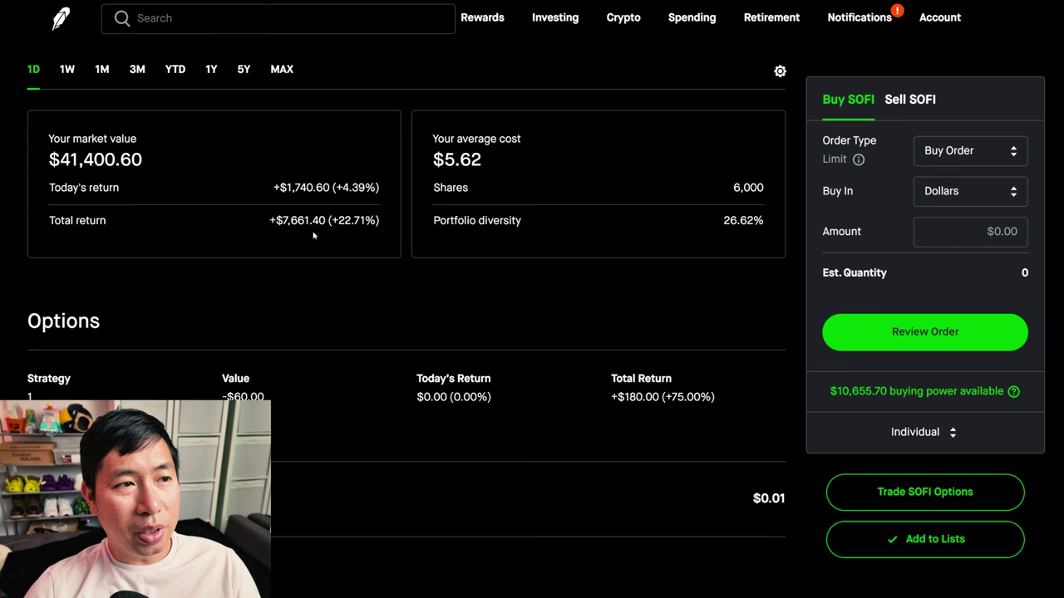
pyautogui.click(61, 17)
pyautogui.scroll(-3, 1000, 447)
pyautogui.scroll(-3, 1000, 446)
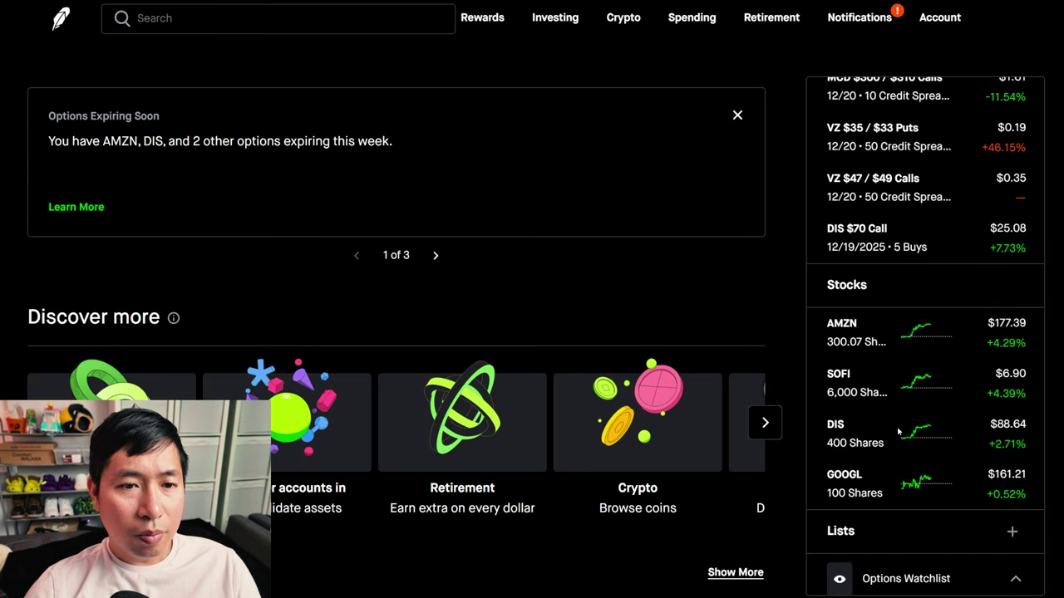
pyautogui.click(881, 424)
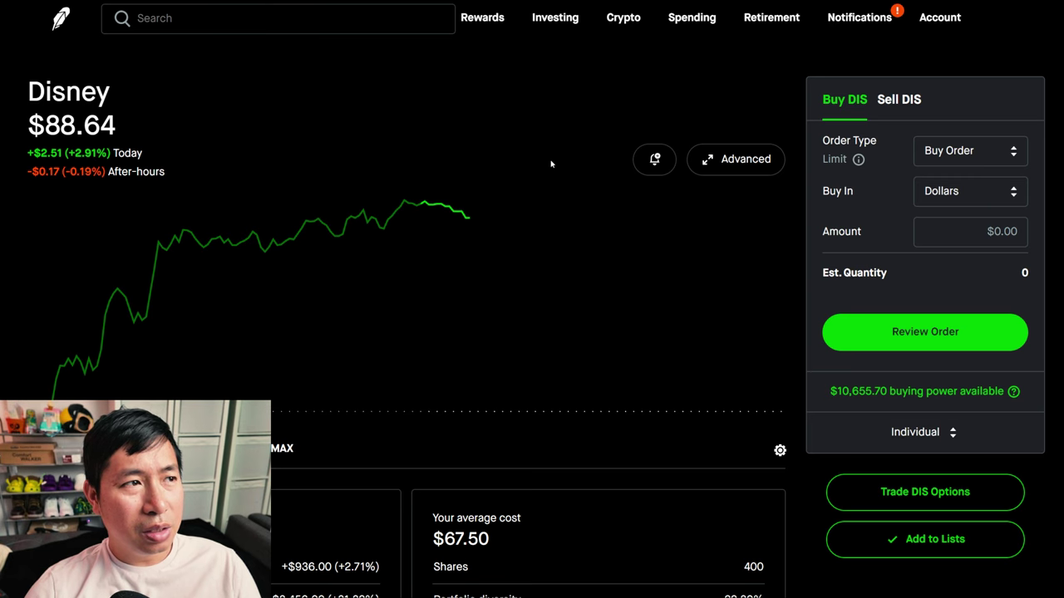
pyautogui.scroll(-3, 550, 164)
pyautogui.scroll(-2, 518, 131)
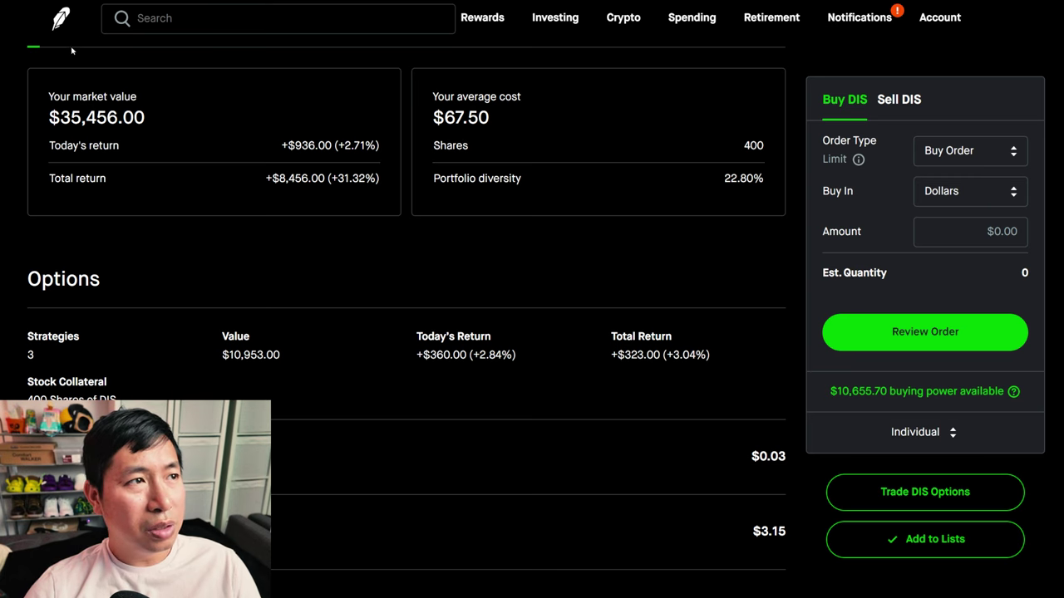
pyautogui.click(61, 23)
pyautogui.scroll(-3, 862, 370)
pyautogui.scroll(-3, 862, 371)
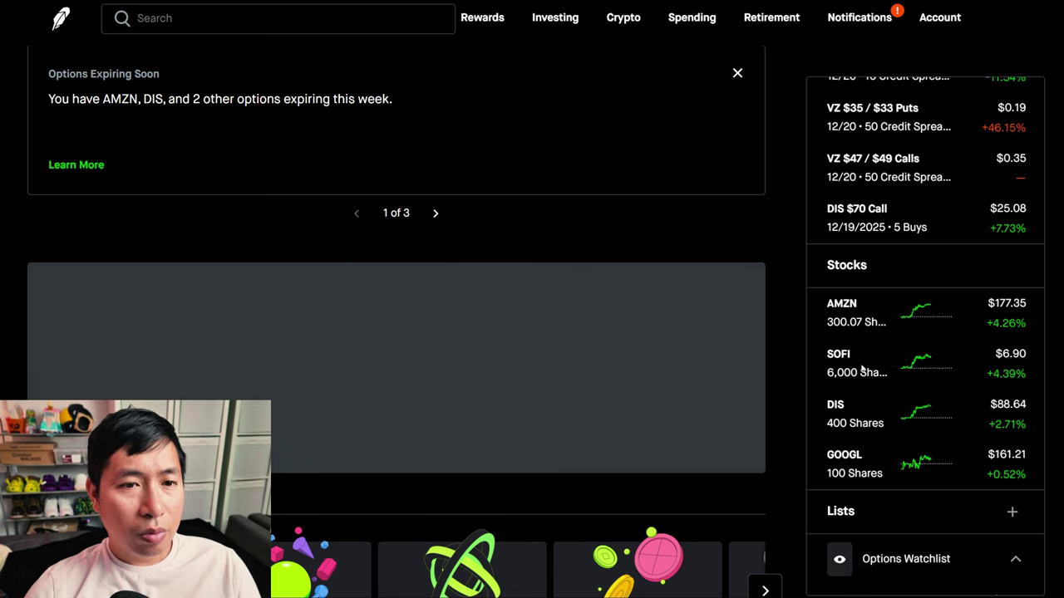
pyautogui.scroll(-1, 865, 382)
pyautogui.click(867, 402)
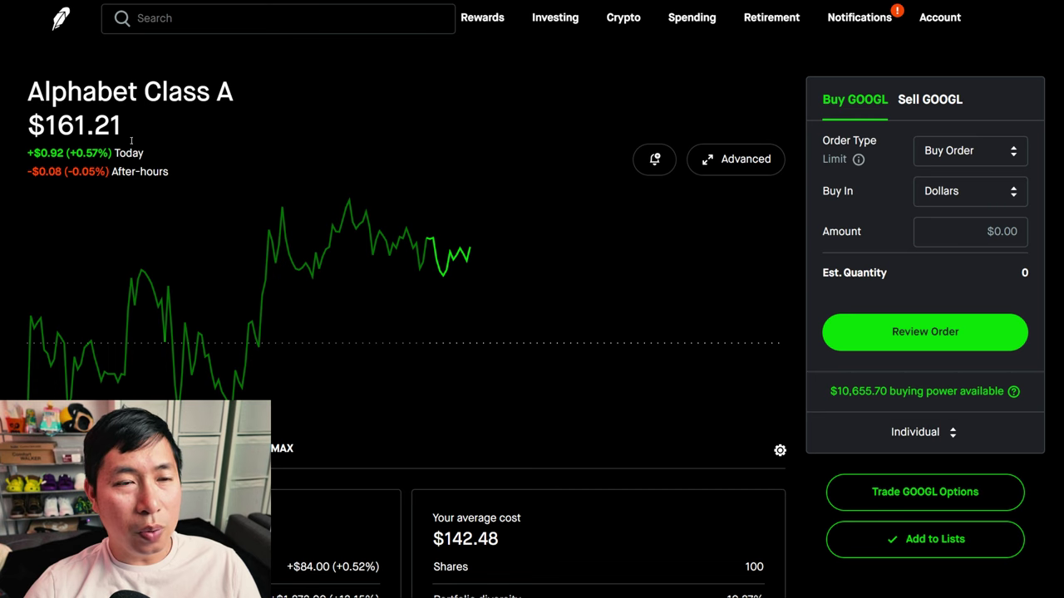
pyautogui.scroll(-3, 499, 175)
pyautogui.scroll(-3, 565, 204)
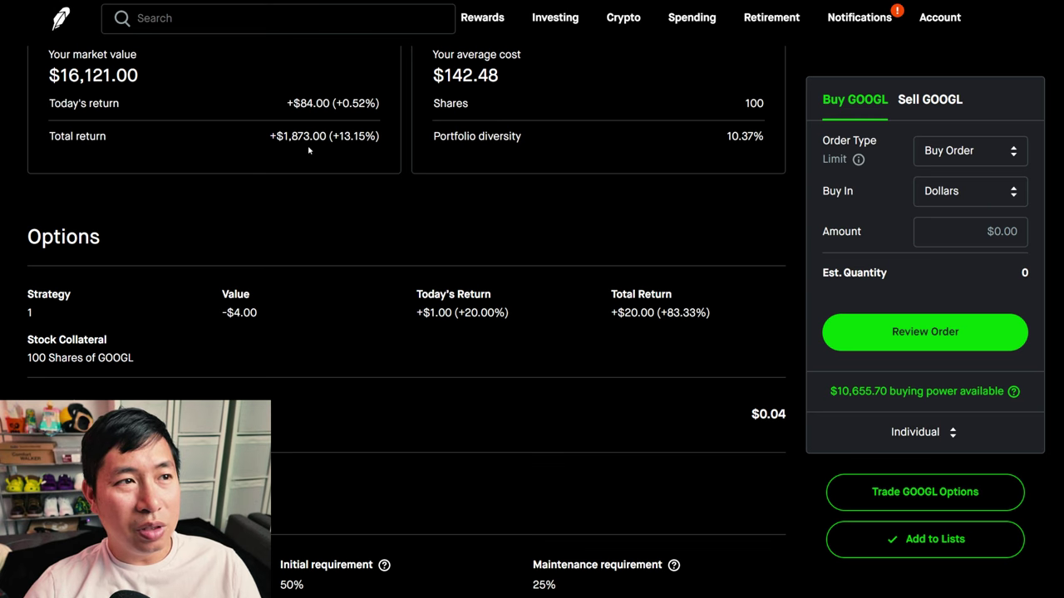
# - From the home page, expand the Buying power breakdown to view margin details, then return home
pyautogui.click(61, 17)
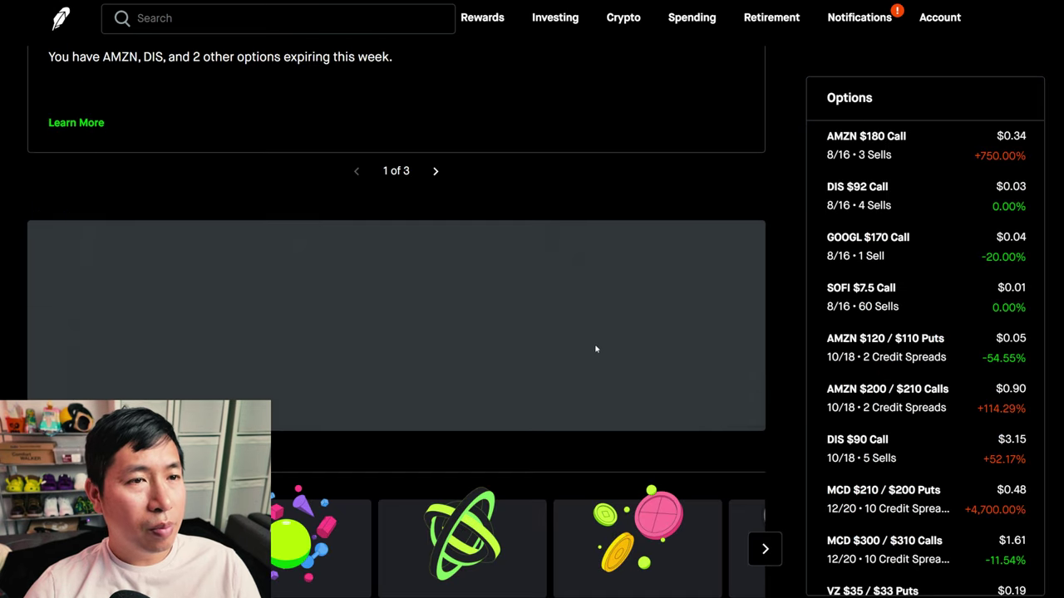
pyautogui.click(640, 137)
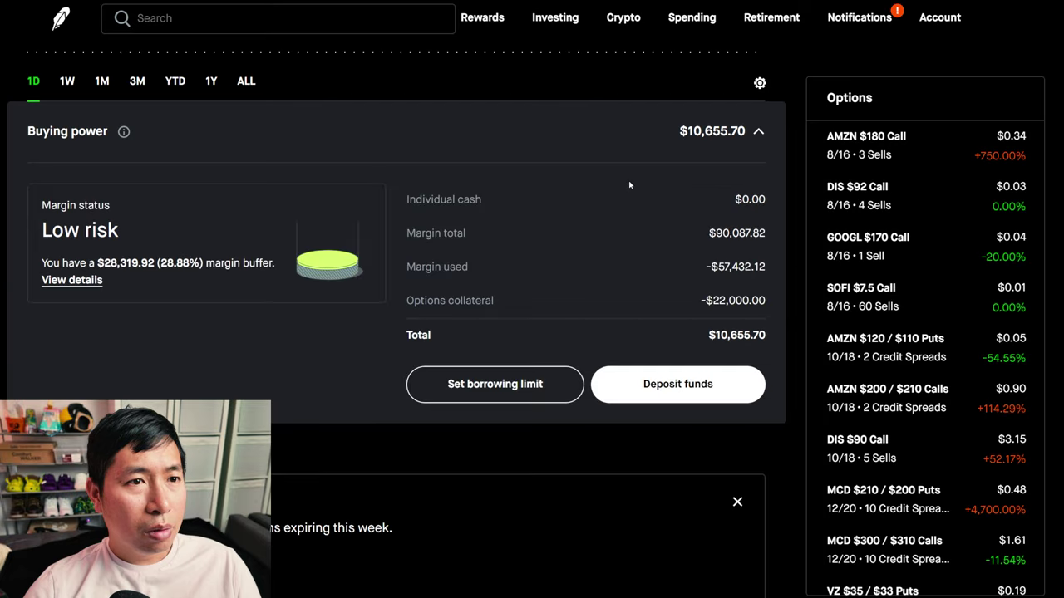
pyautogui.scroll(-1, 595, 220)
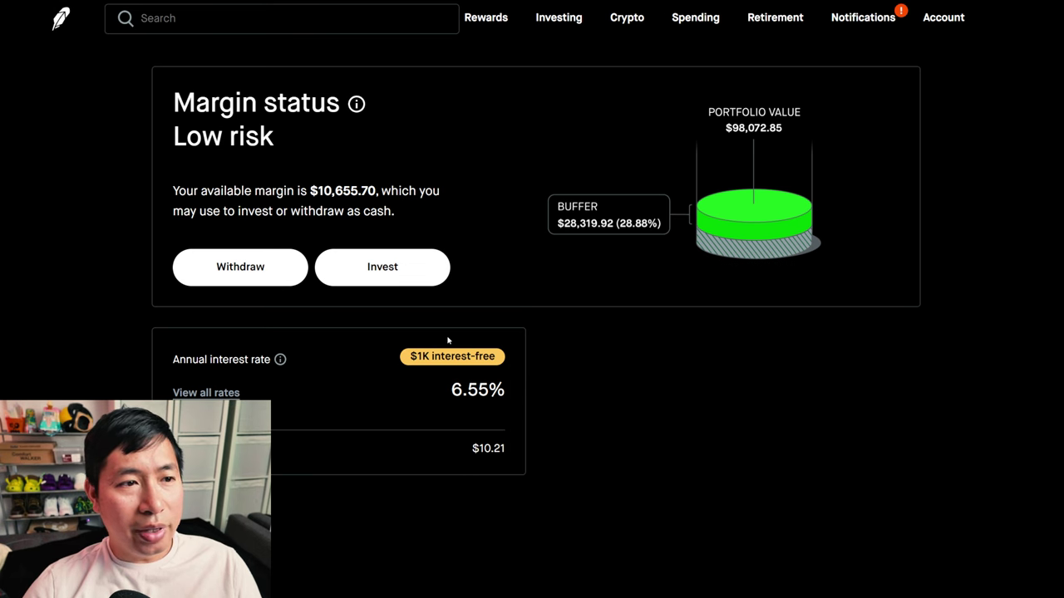
pyautogui.click(60, 17)
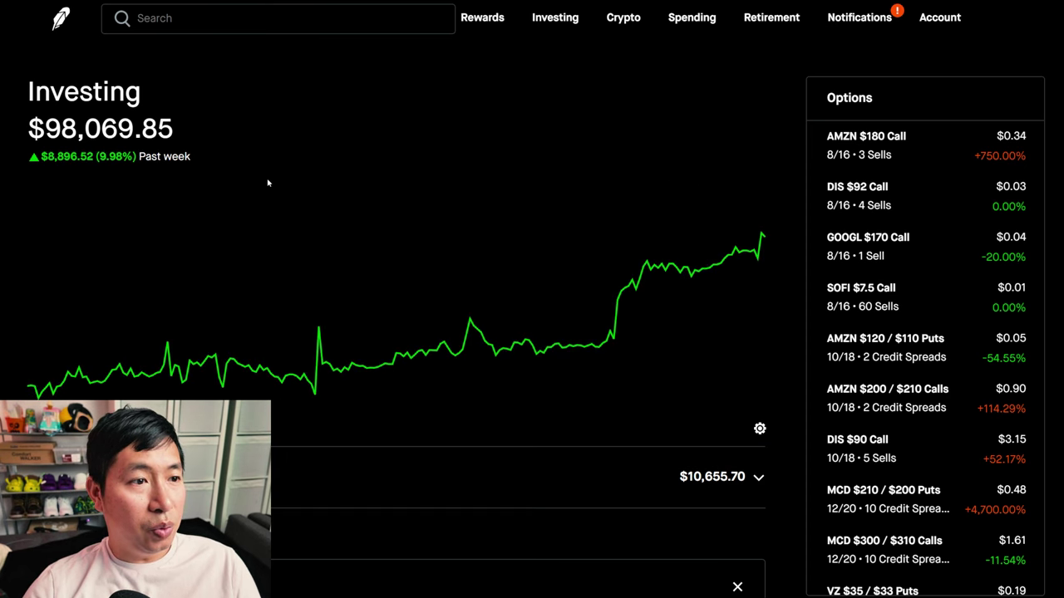
# - Highlight and clear the past-week gain figure, then change the portfolio chart's time range
pyautogui.moveTo(43, 167); pyautogui.dragTo(203, 173)
pyautogui.click(204, 176)
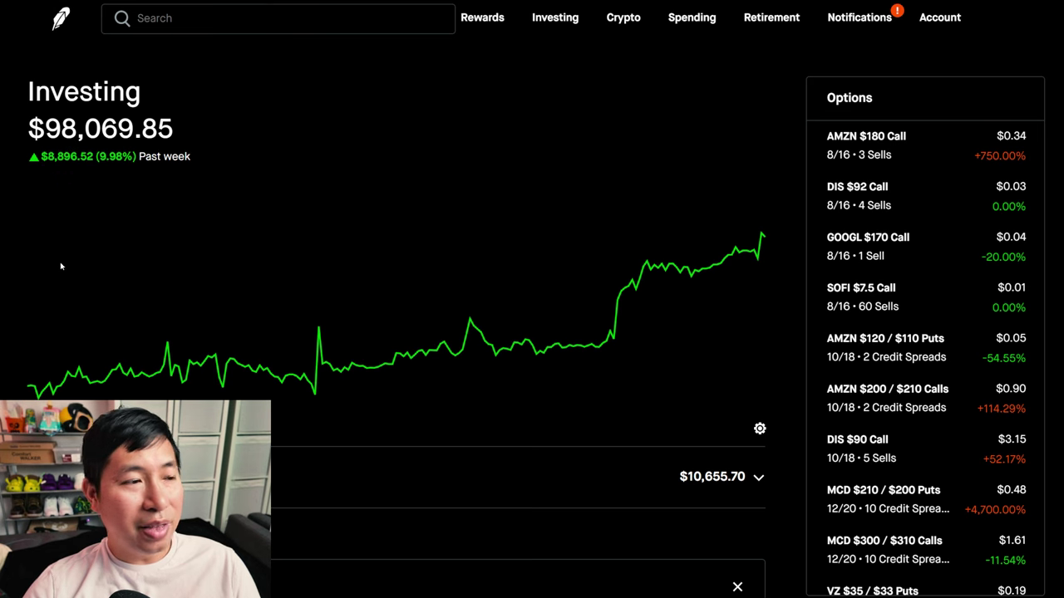
pyautogui.click(108, 428)
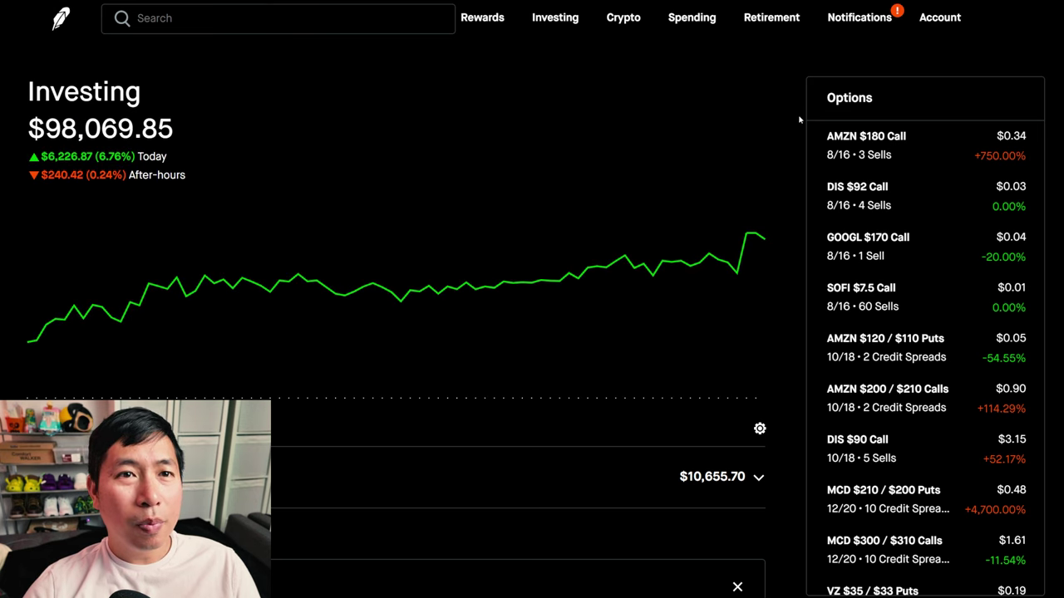
pyautogui.scroll(-2, 952, 208)
pyautogui.scroll(-2, 945, 211)
pyautogui.scroll(-2, 945, 211)
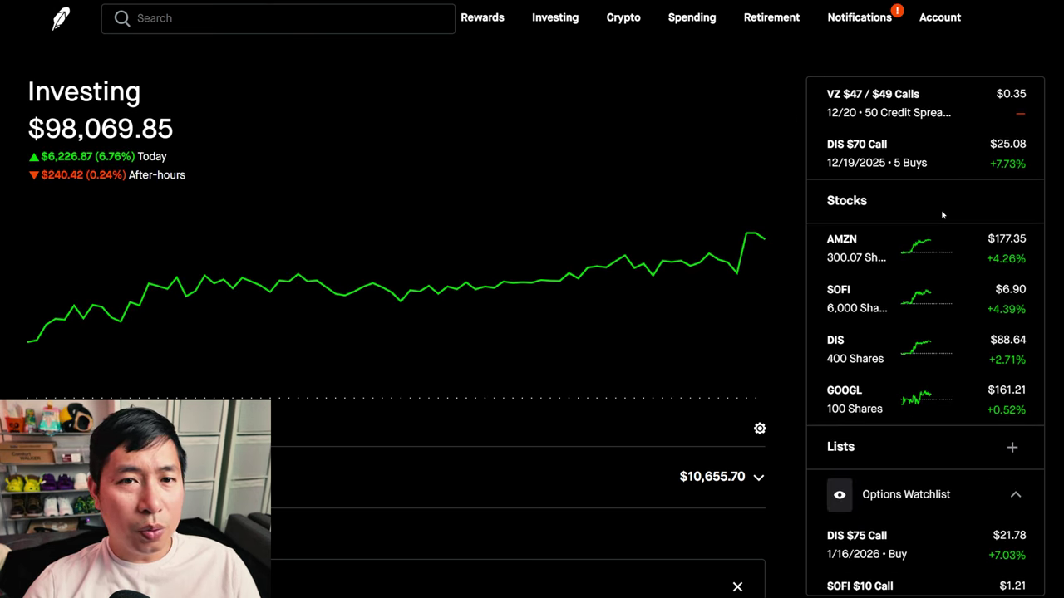
pyautogui.scroll(-1, 943, 211)
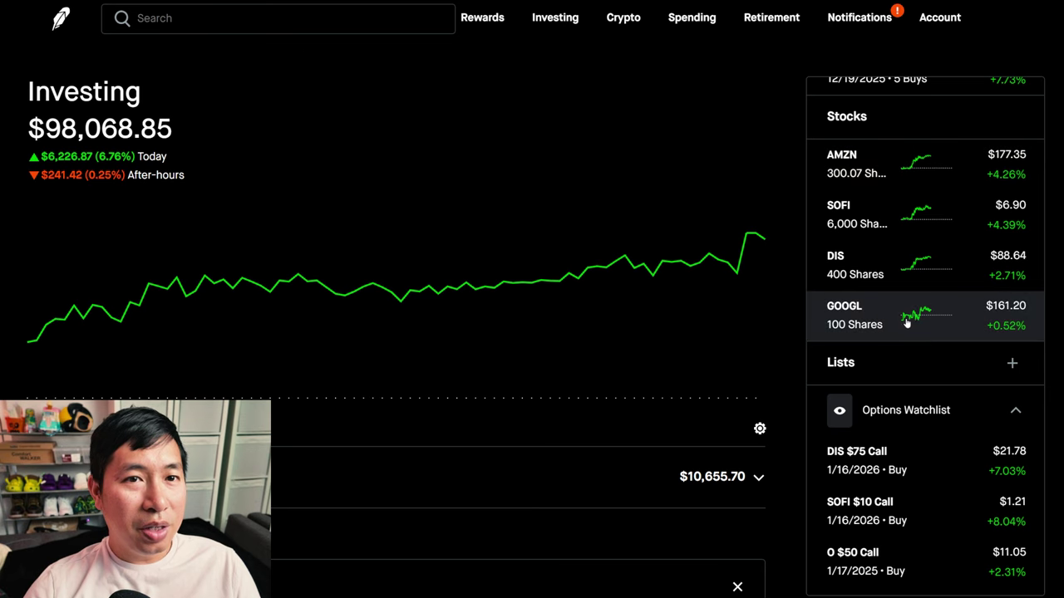
pyautogui.scroll(2, 914, 324)
pyautogui.scroll(2, 918, 374)
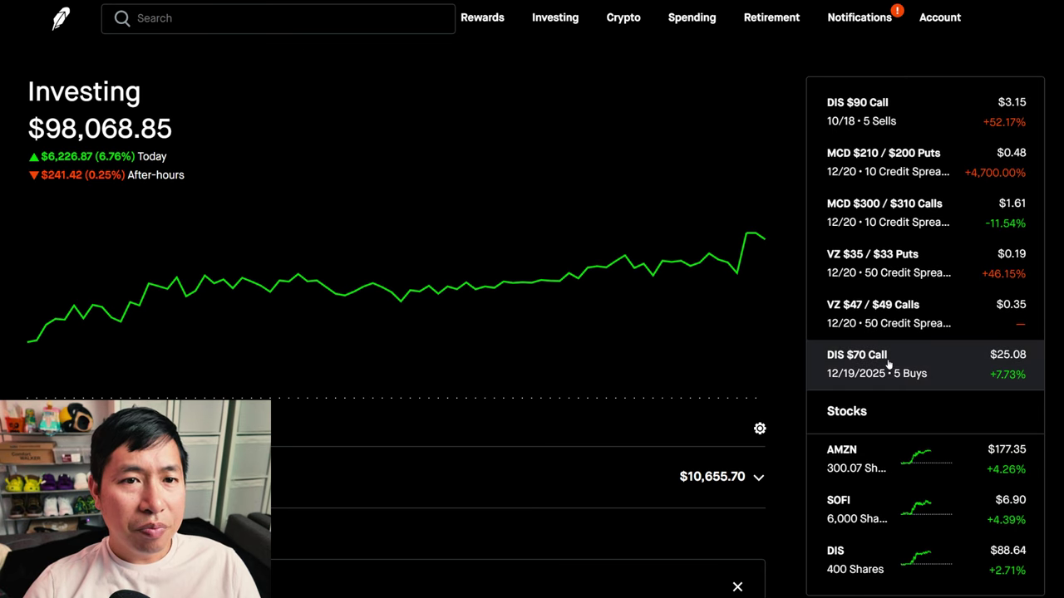
pyautogui.scroll(1, 915, 358)
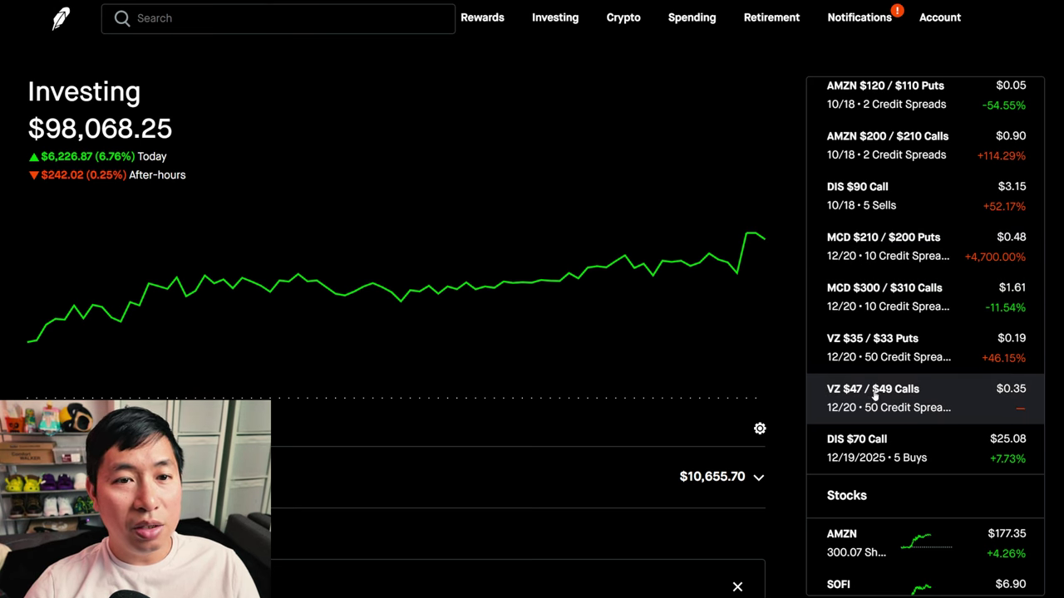
# - Open the VZ $35/$33 Puts position, then return home and scroll the options list
pyautogui.click(879, 353)
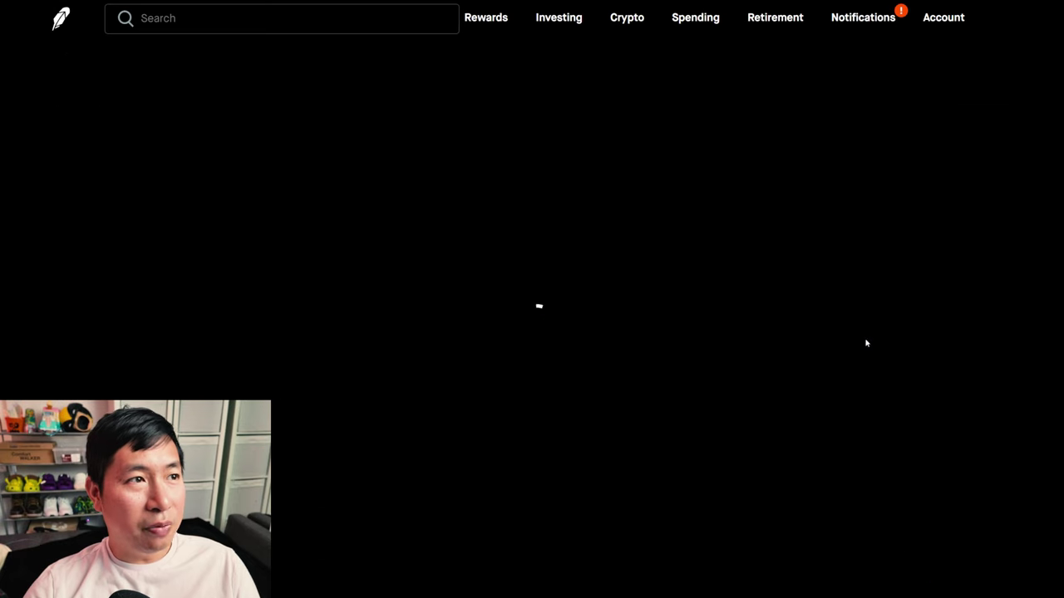
pyautogui.click(62, 19)
pyautogui.scroll(-3, 932, 431)
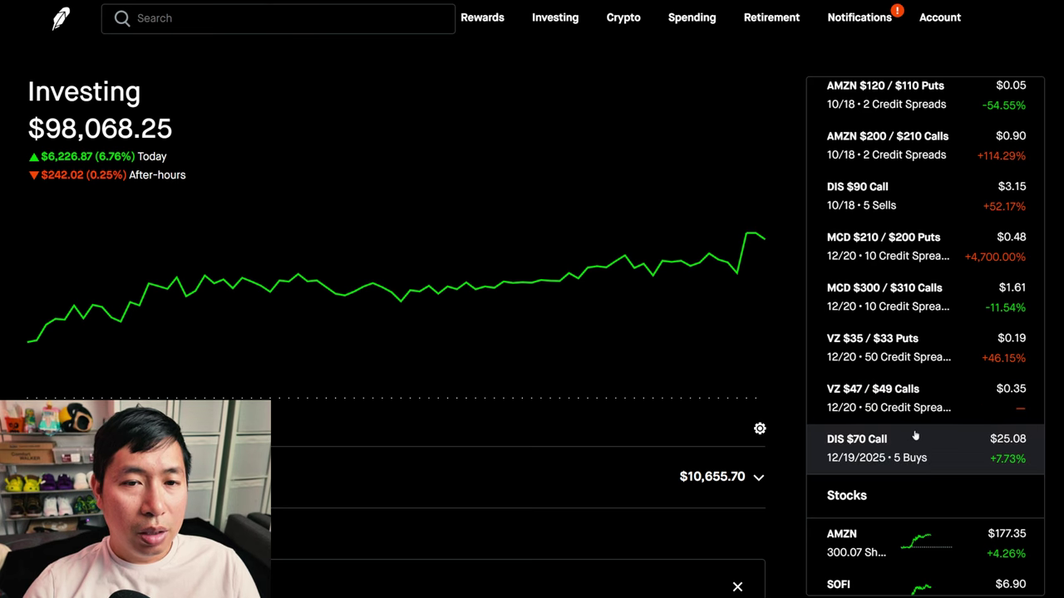
pyautogui.scroll(1, 915, 440)
pyautogui.scroll(-1, 913, 466)
pyautogui.scroll(-1, 910, 470)
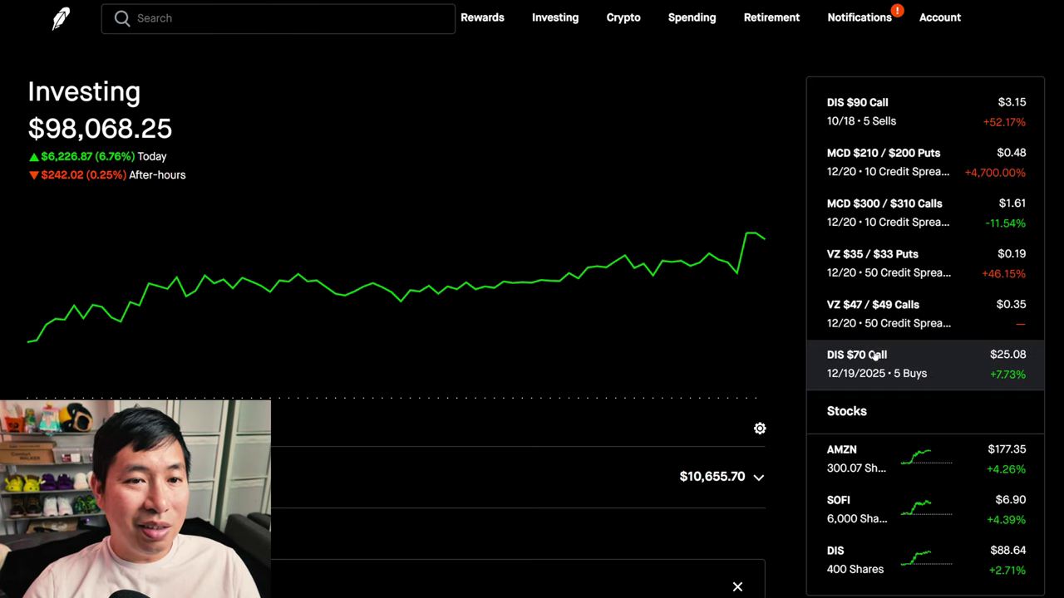
# - Check the DIS $70 Call position down to Your position, then return home
pyautogui.click(877, 347)
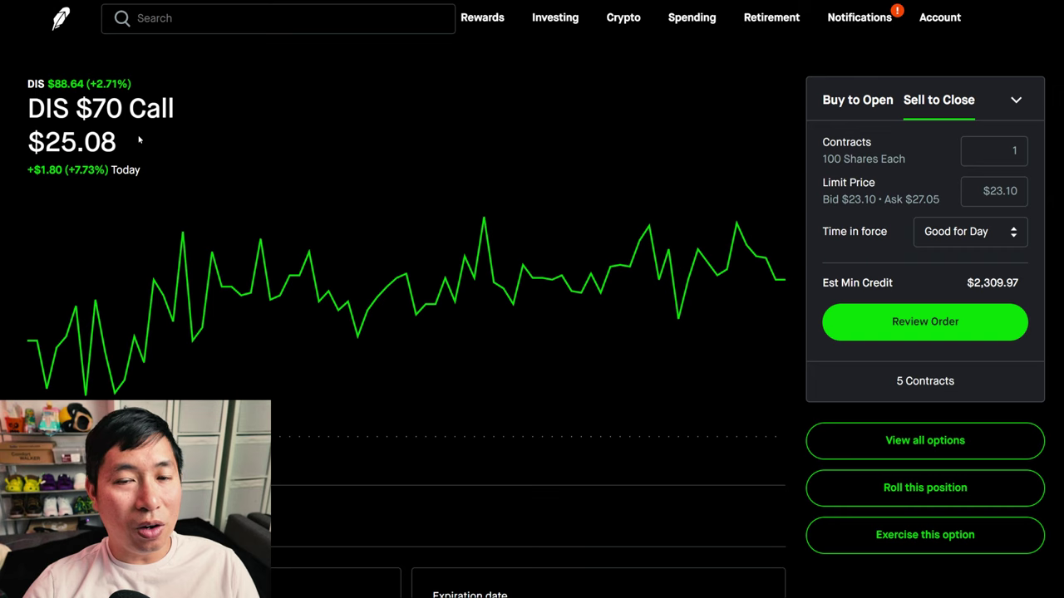
pyautogui.scroll(-1, 379, 187)
pyautogui.scroll(-2, 581, 333)
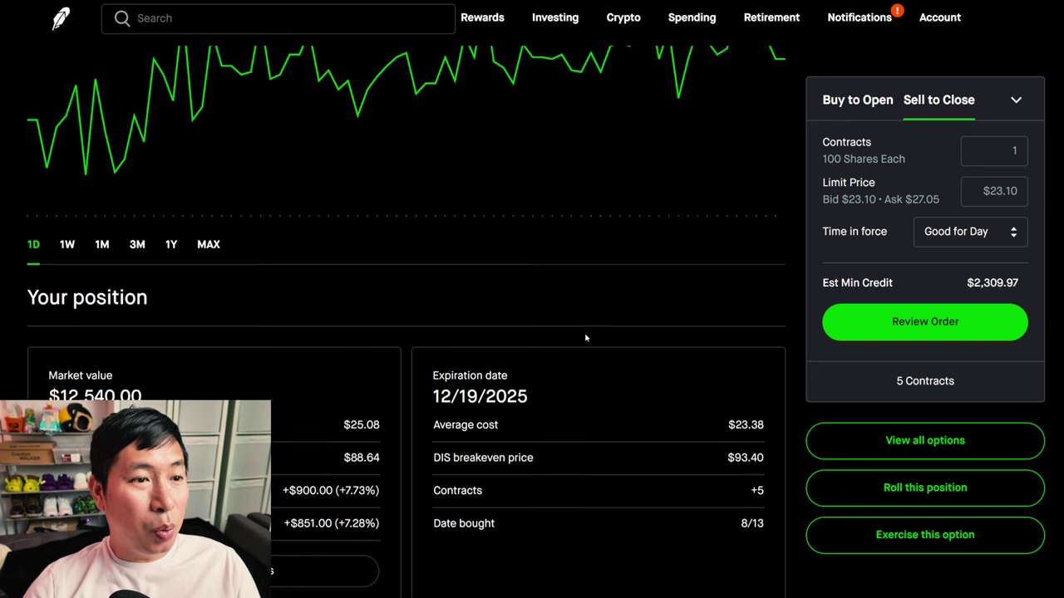
pyautogui.scroll(-2, 565, 326)
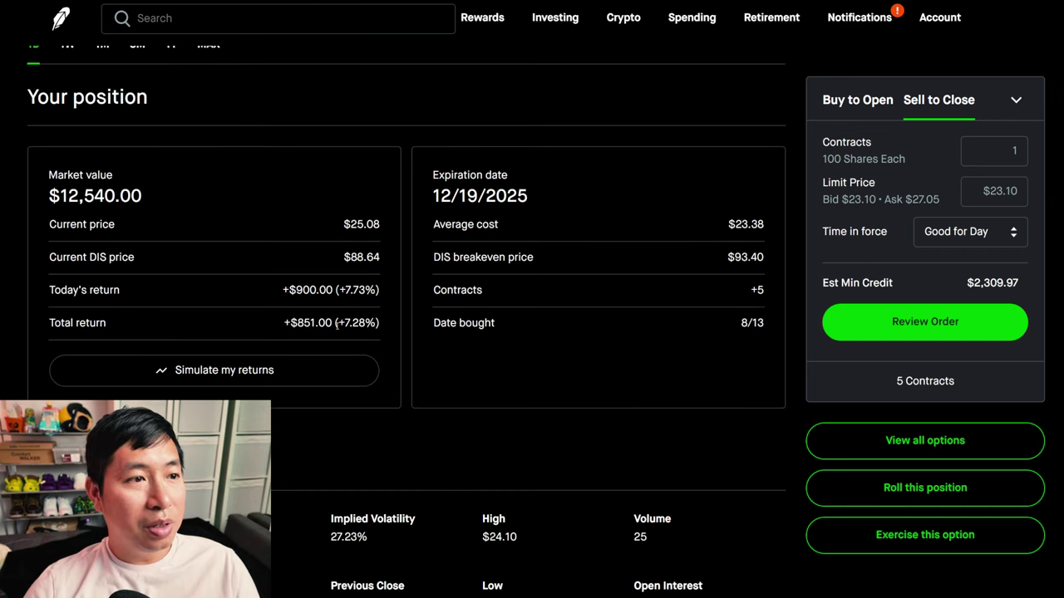
pyautogui.scroll(3, 337, 324)
pyautogui.scroll(2, 336, 328)
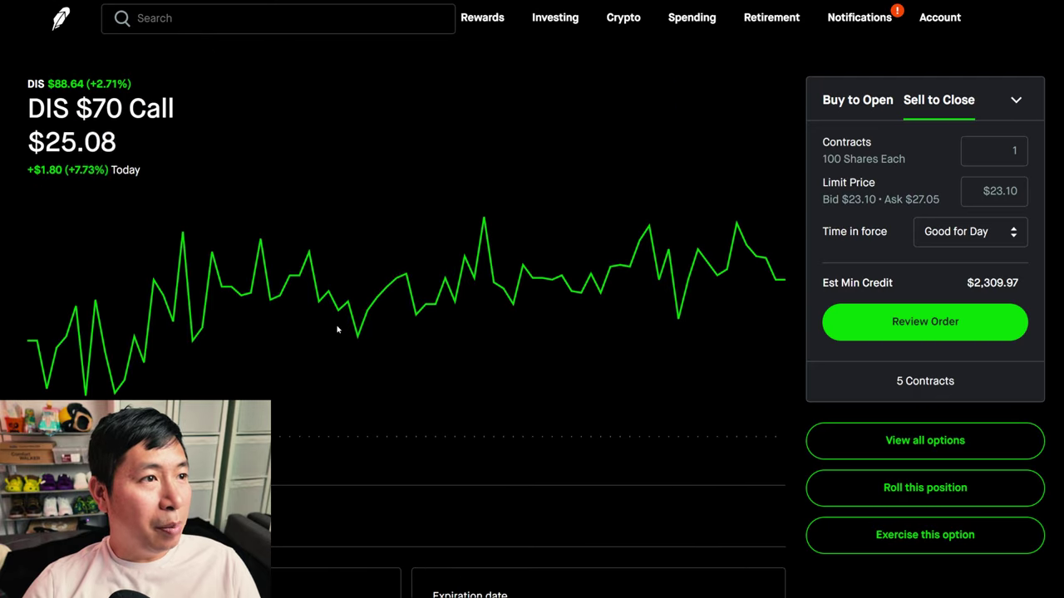
pyautogui.click(60, 20)
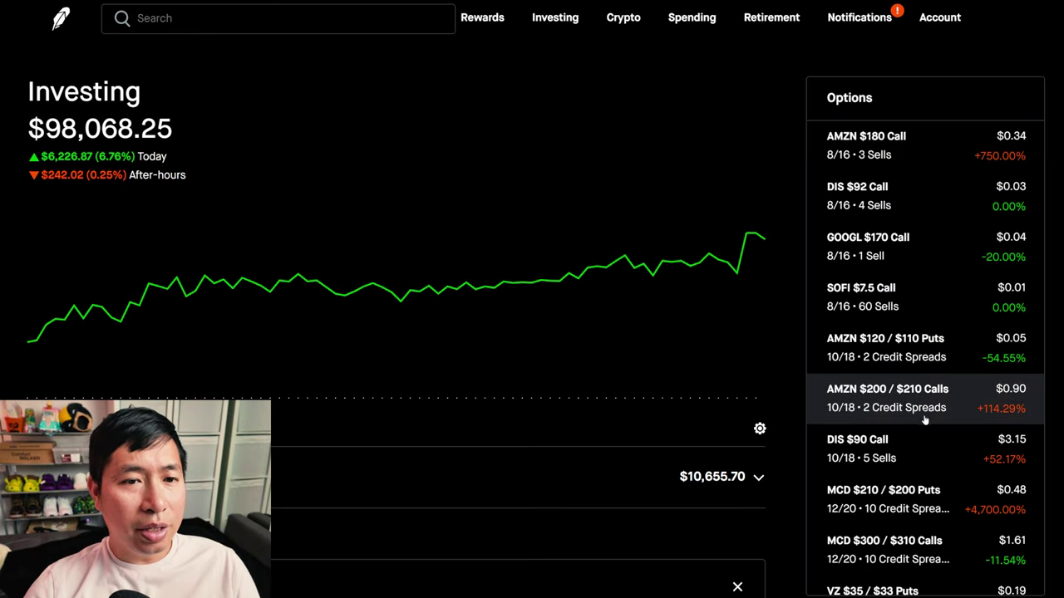
pyautogui.scroll(-1, 924, 420)
pyautogui.click(875, 363)
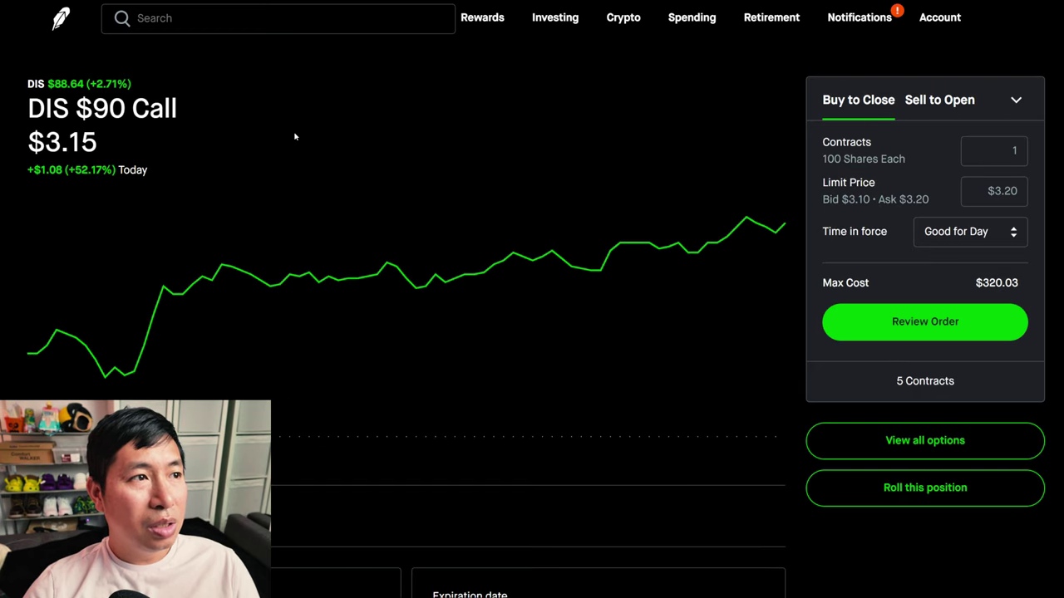
pyautogui.scroll(-2, 390, 199)
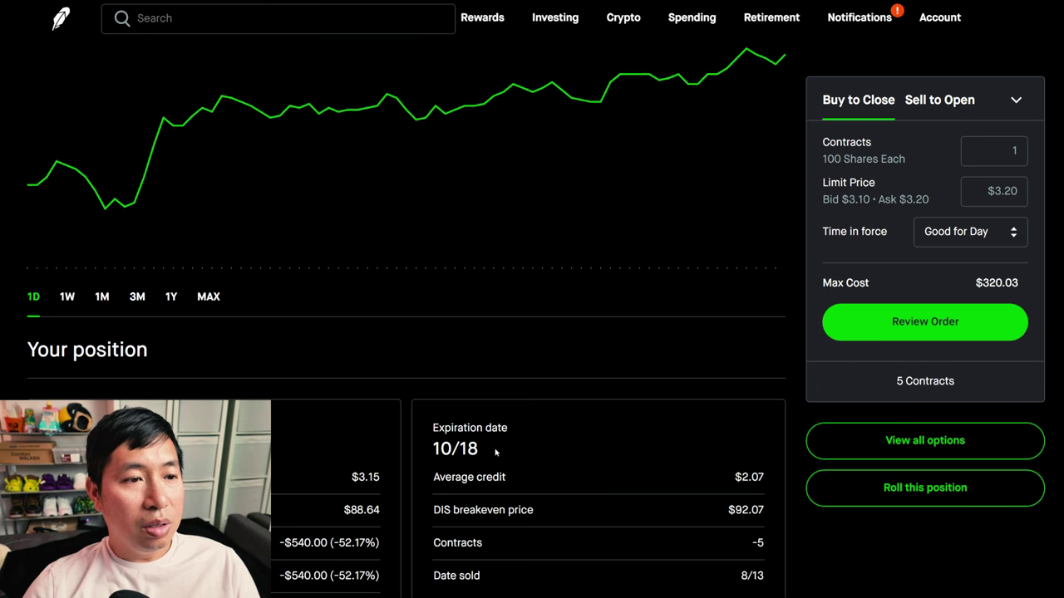
pyautogui.scroll(2, 495, 451)
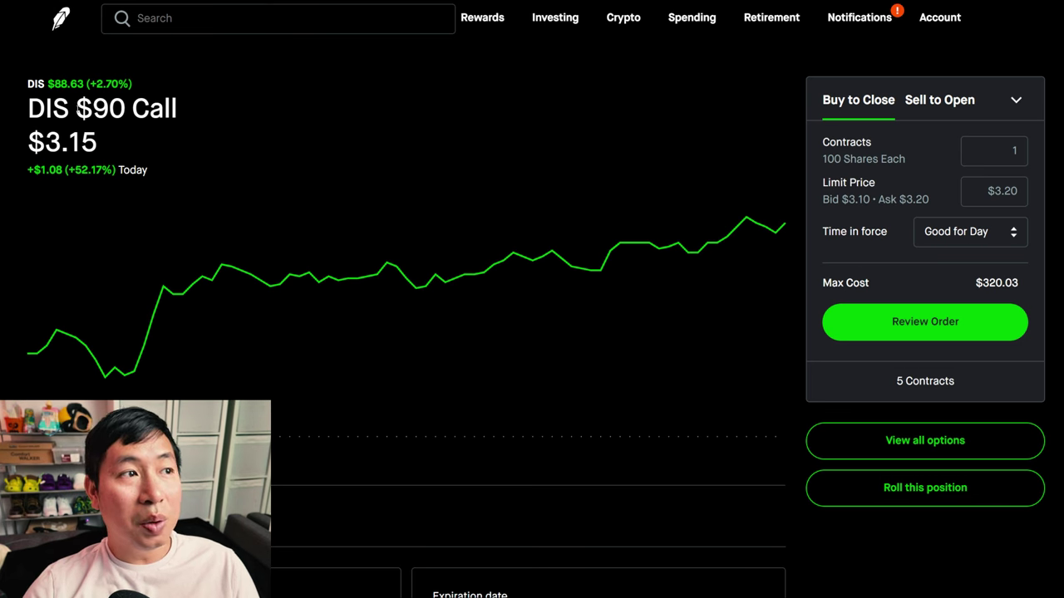
pyautogui.moveTo(27, 112); pyautogui.dragTo(125, 112)
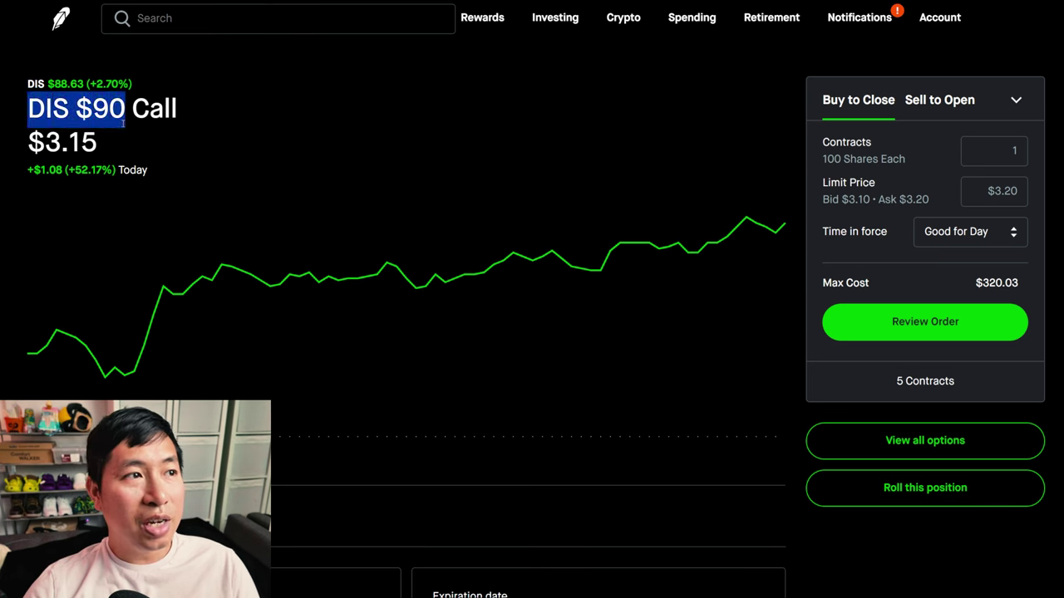
pyautogui.click(253, 123)
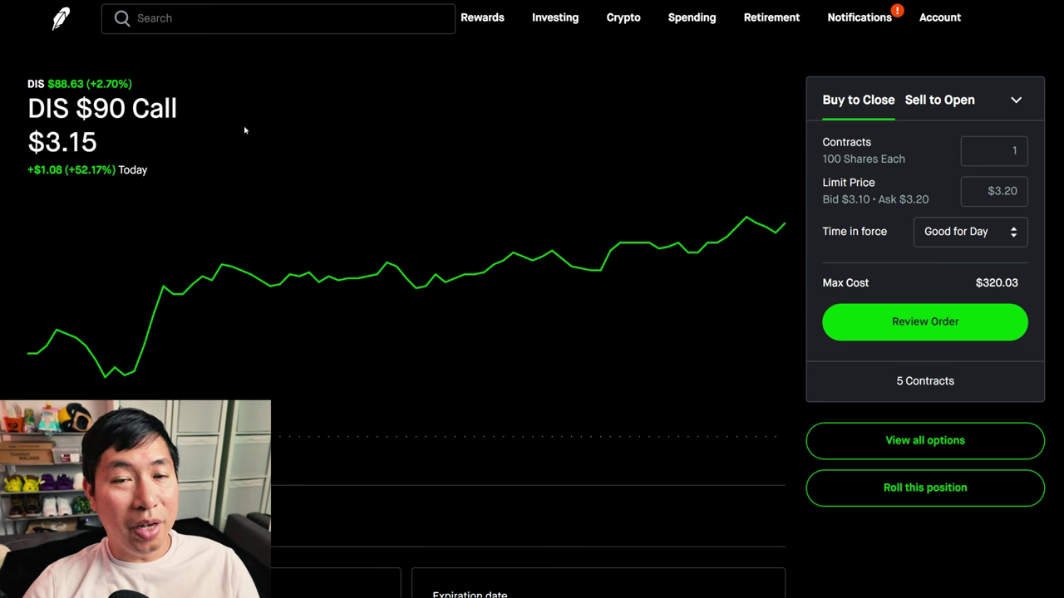
pyautogui.click(46, 19)
pyautogui.scroll(-5, 967, 429)
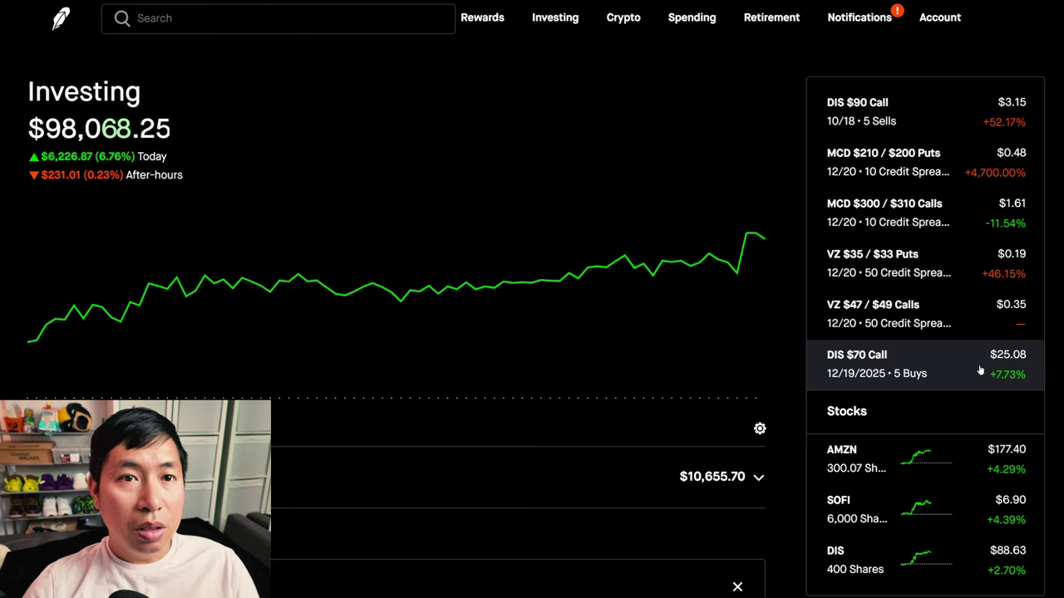
pyautogui.scroll(3, 918, 362)
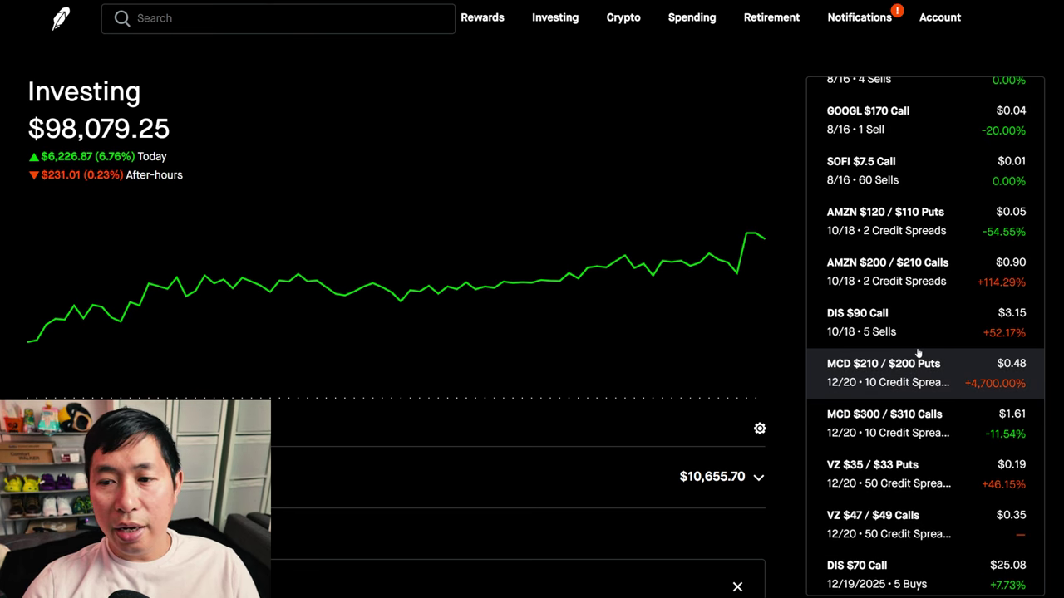
pyautogui.scroll(2, 918, 357)
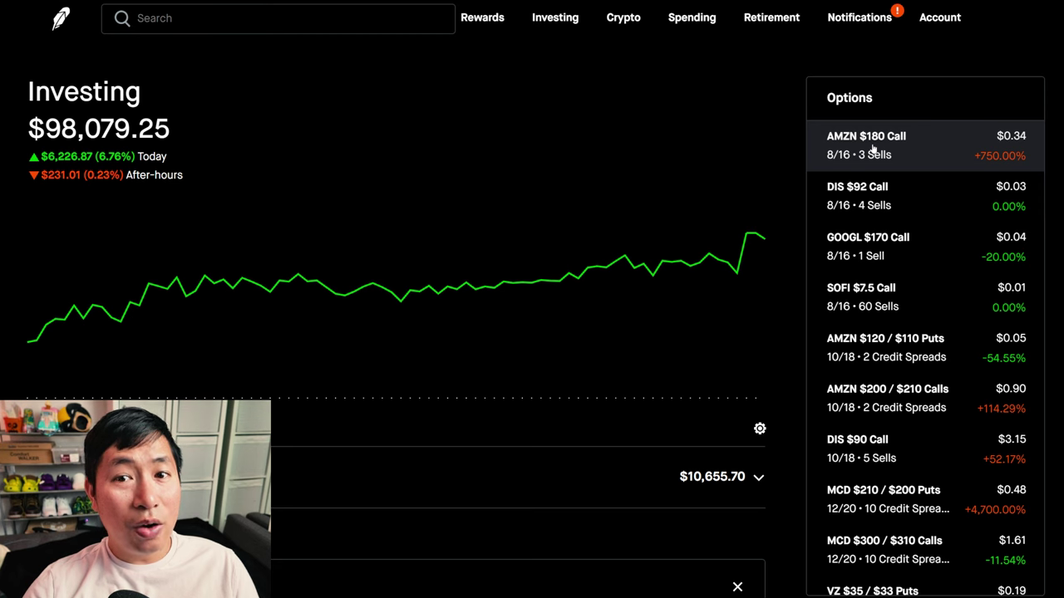
pyautogui.scroll(-3, 979, 274)
pyautogui.scroll(-3, 979, 282)
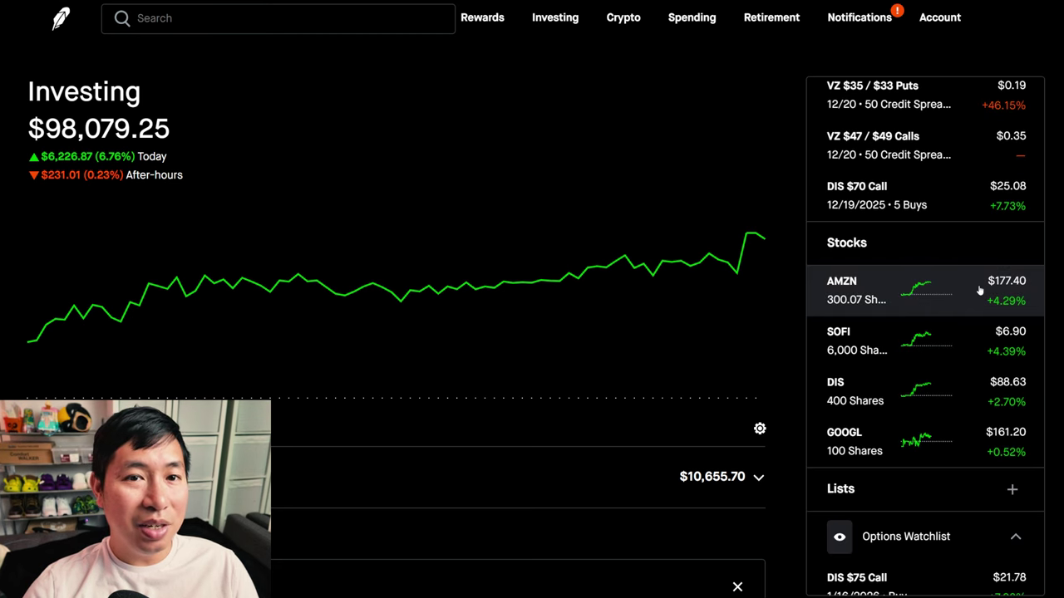
pyautogui.scroll(3, 899, 299)
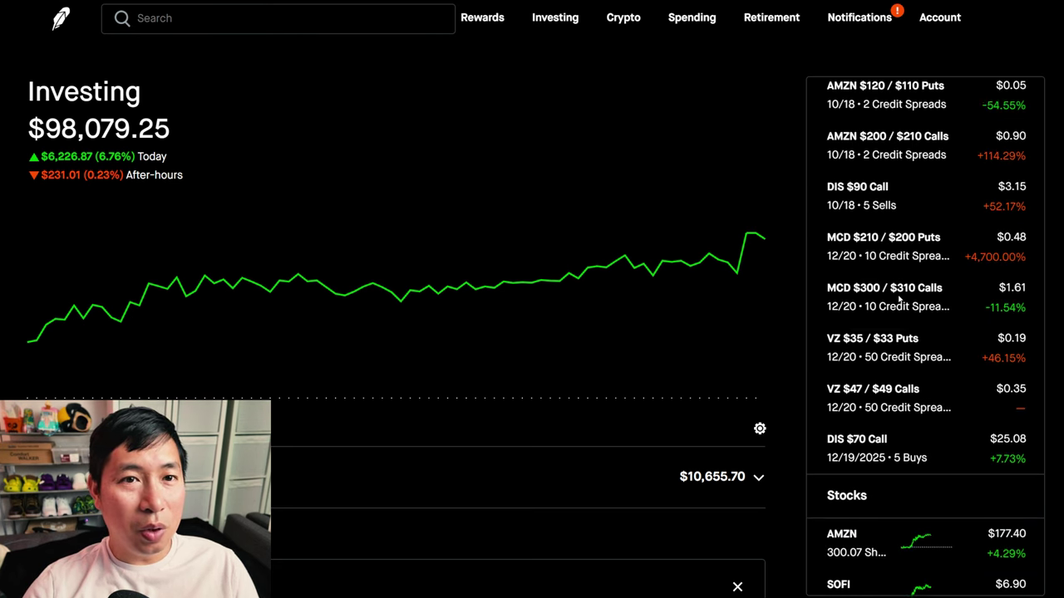
pyautogui.scroll(3, 899, 301)
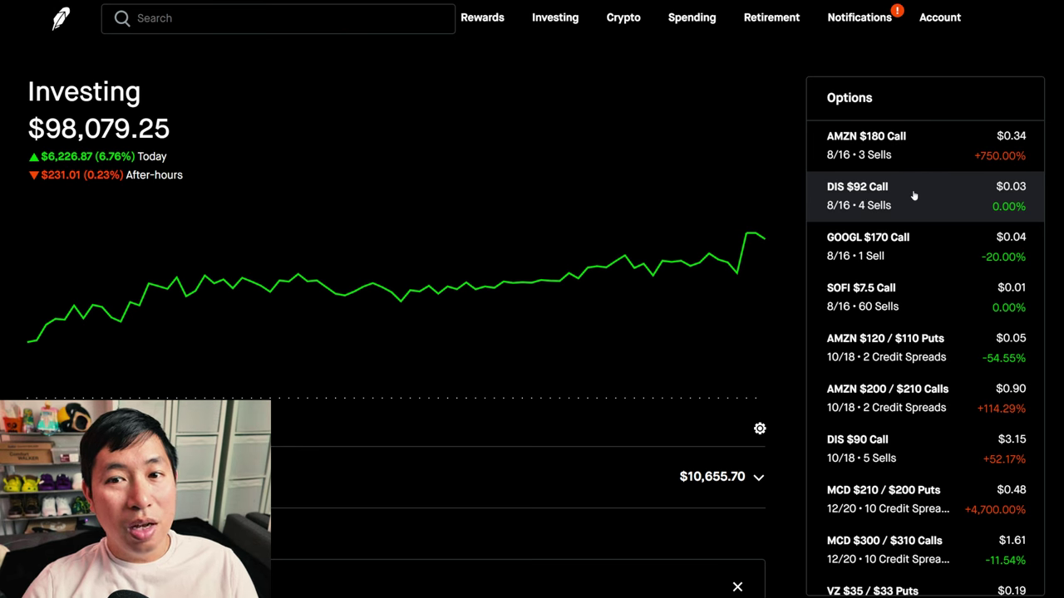
pyautogui.scroll(-3, 940, 216)
pyautogui.scroll(-3, 956, 258)
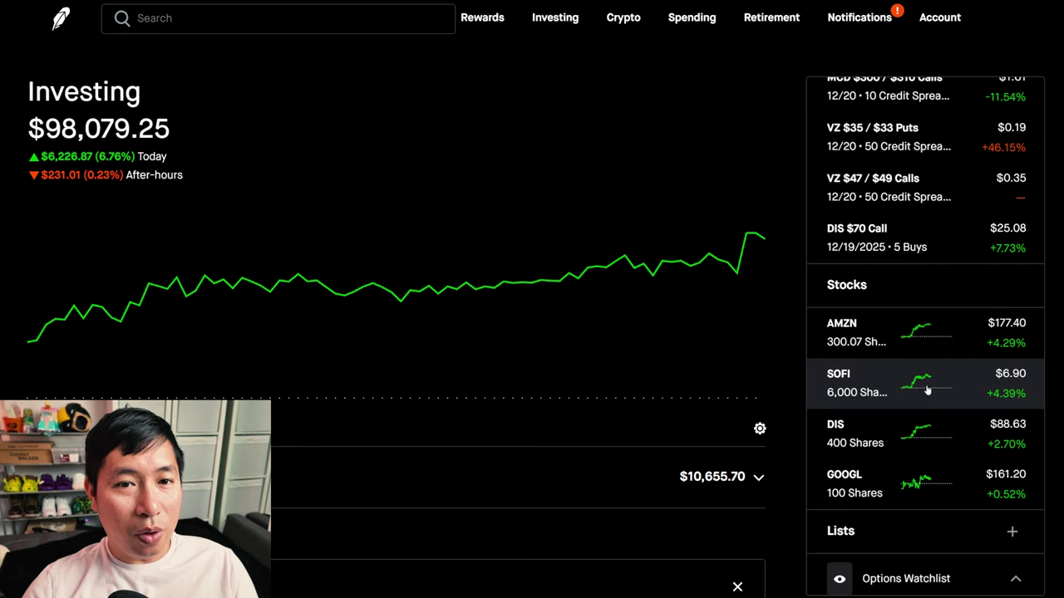
pyautogui.scroll(3, 935, 432)
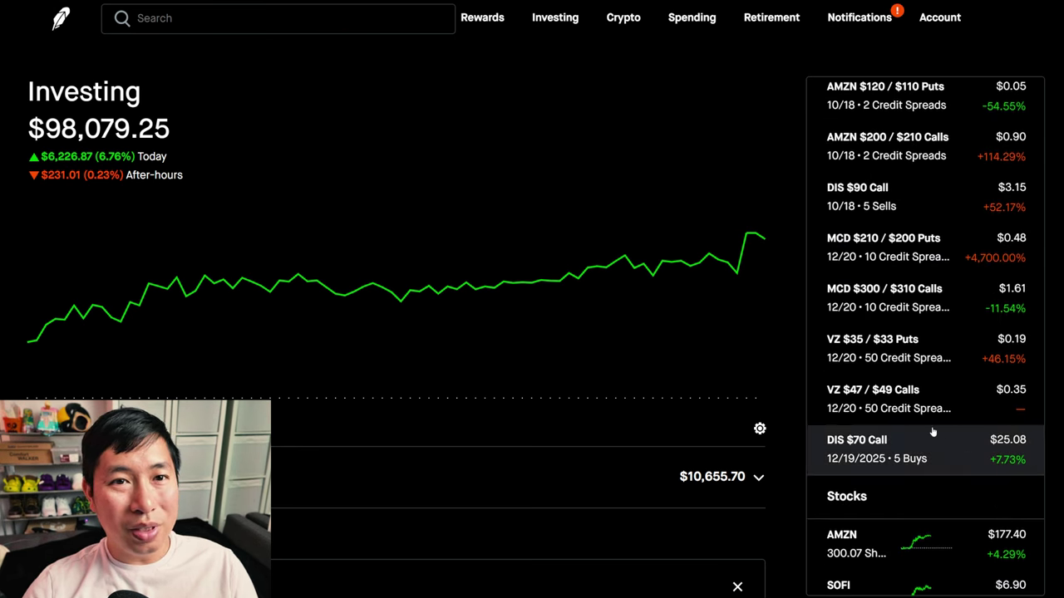
pyautogui.scroll(3, 897, 434)
pyautogui.scroll(1, 869, 416)
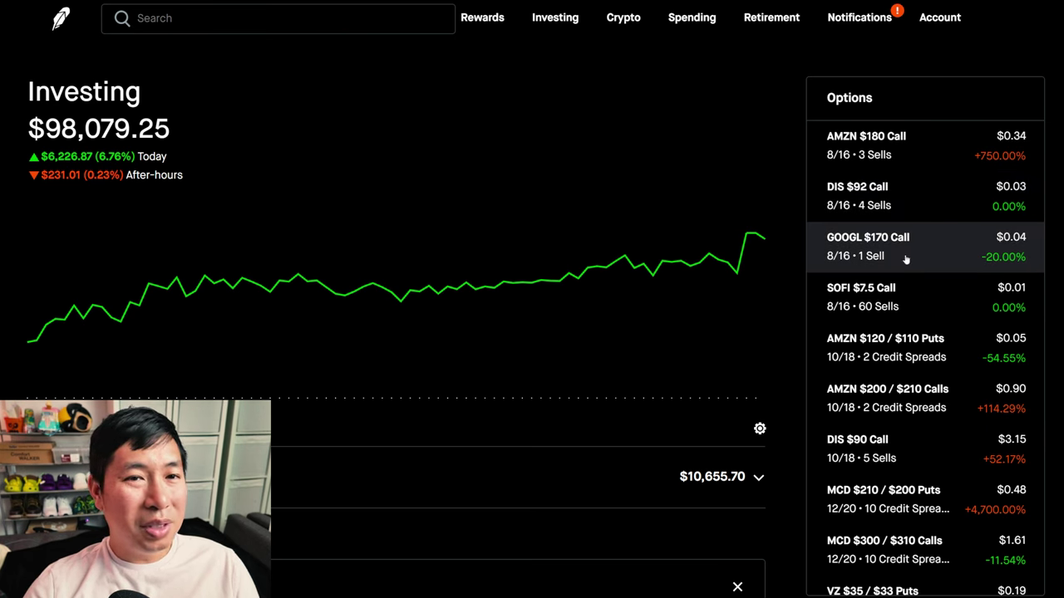
pyautogui.scroll(-3, 945, 263)
pyautogui.scroll(-3, 971, 351)
pyautogui.scroll(-3, 971, 350)
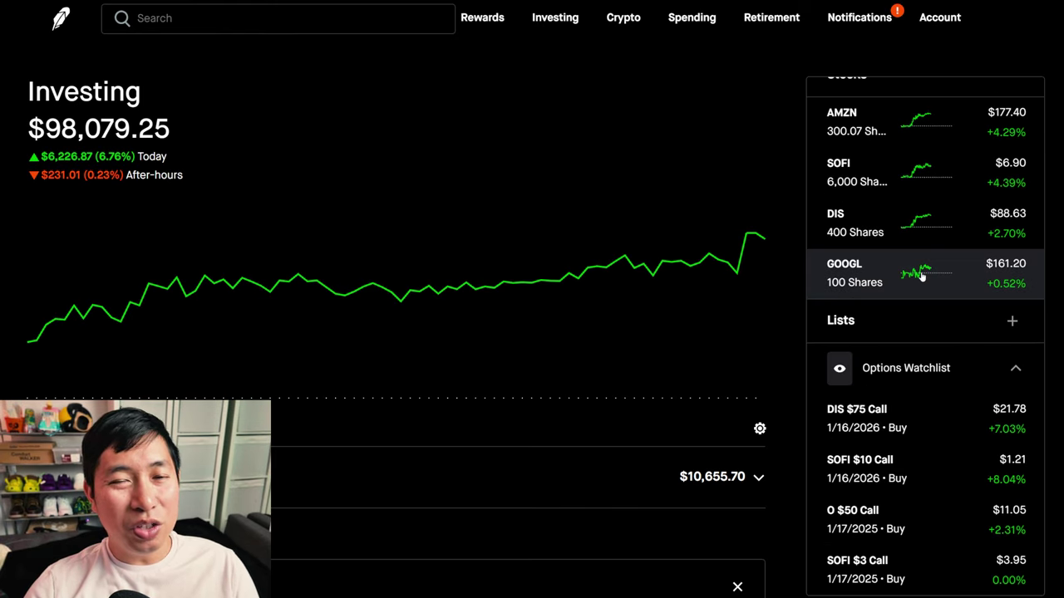
pyautogui.scroll(3, 918, 279)
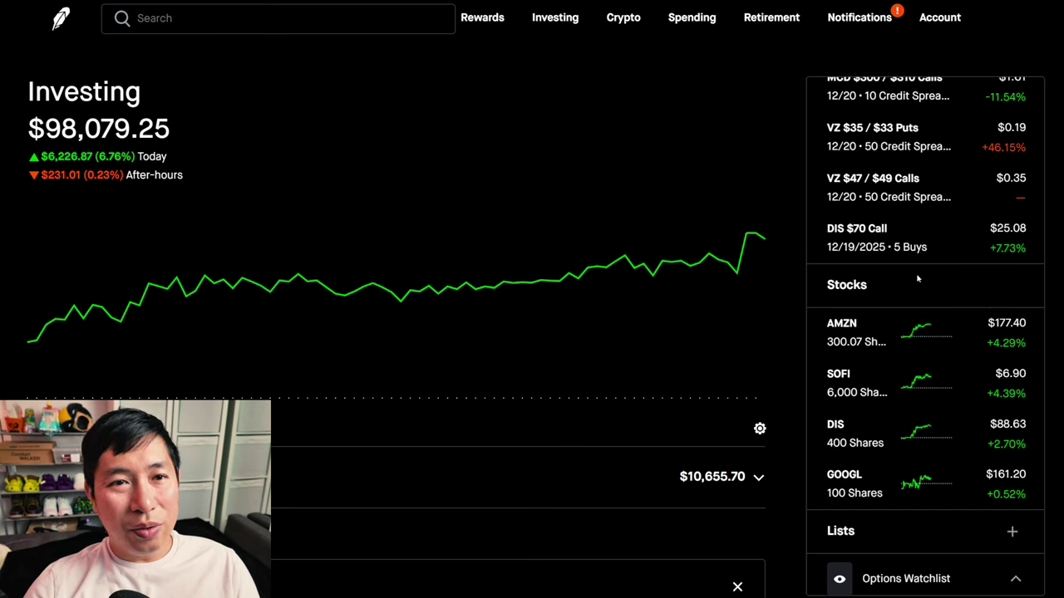
pyautogui.scroll(3, 917, 278)
pyautogui.scroll(3, 918, 278)
pyautogui.scroll(1, 908, 274)
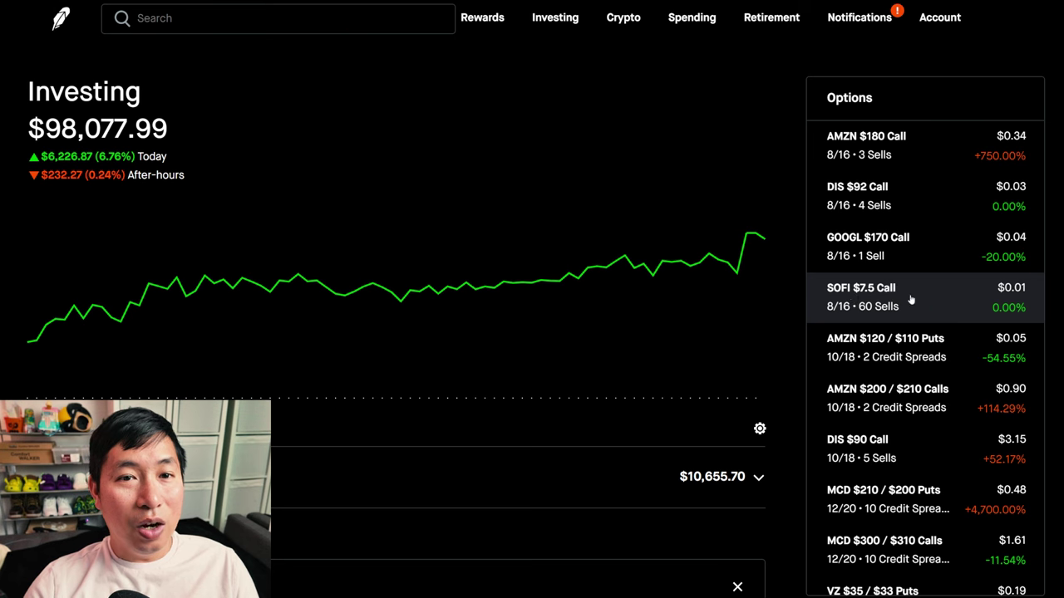
pyautogui.scroll(-2, 945, 294)
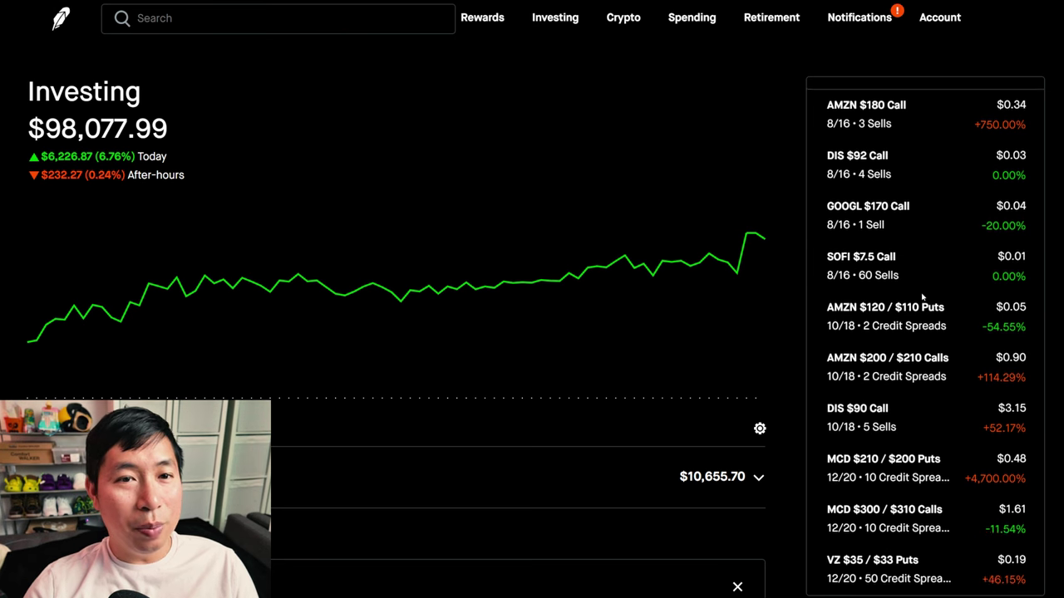
pyautogui.scroll(-2, 949, 272)
pyautogui.scroll(-2, 939, 316)
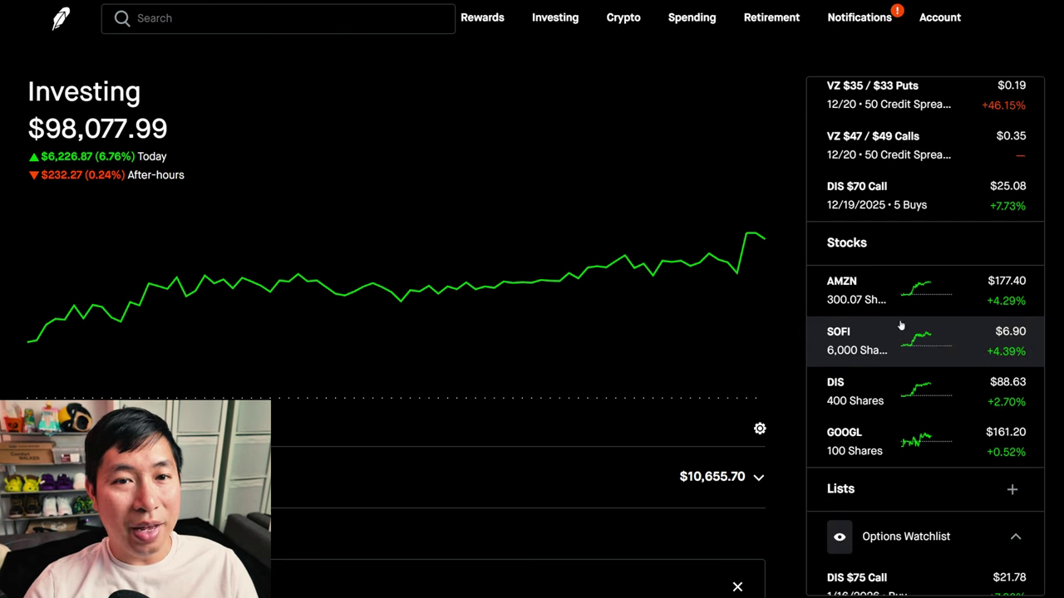
pyautogui.scroll(-1, 932, 341)
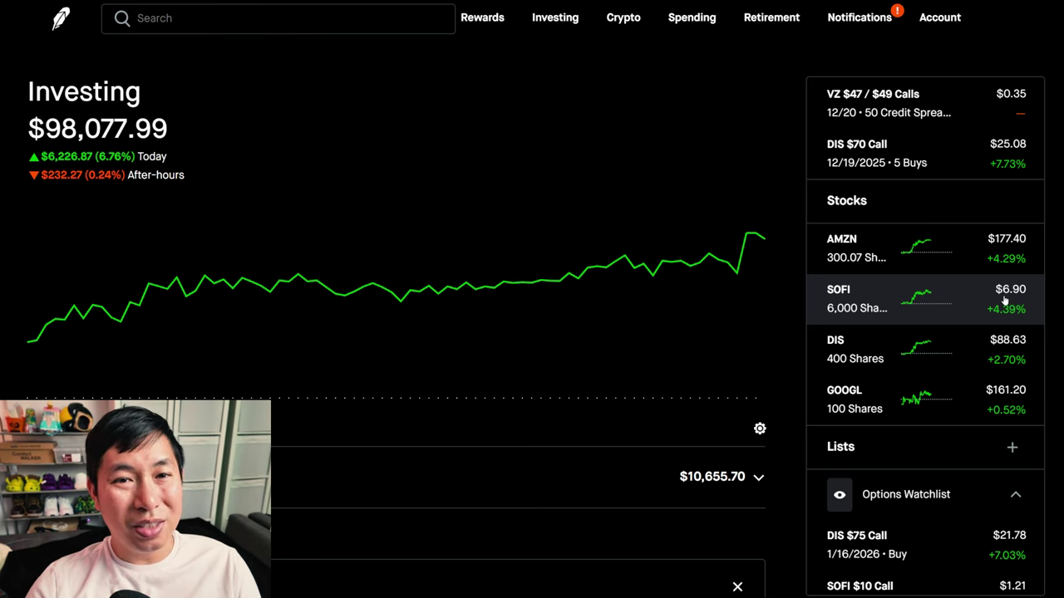
pyautogui.scroll(1, 934, 311)
pyautogui.scroll(5, 935, 311)
pyautogui.scroll(1, 927, 315)
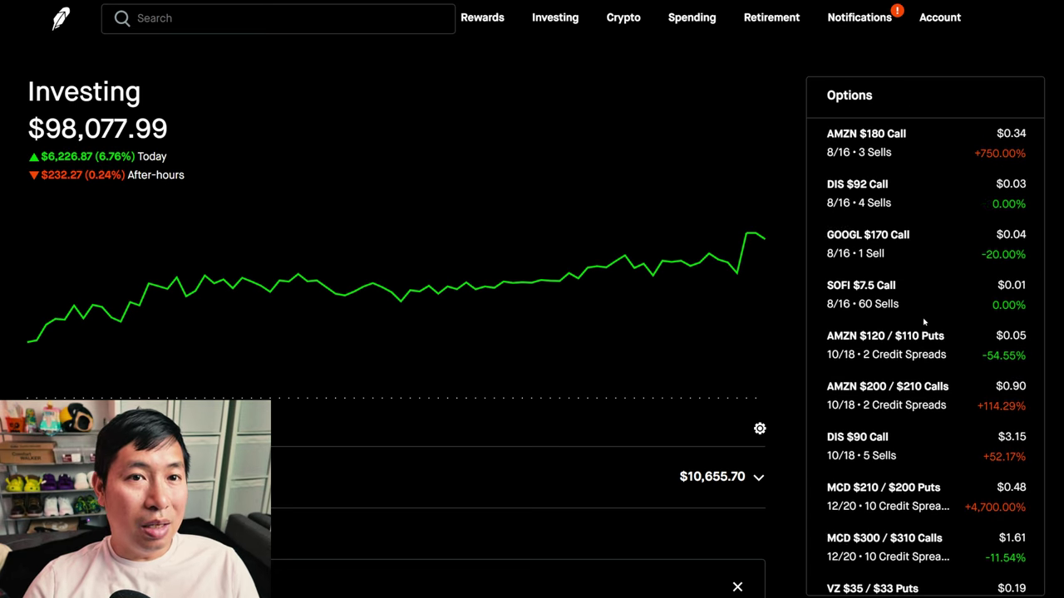